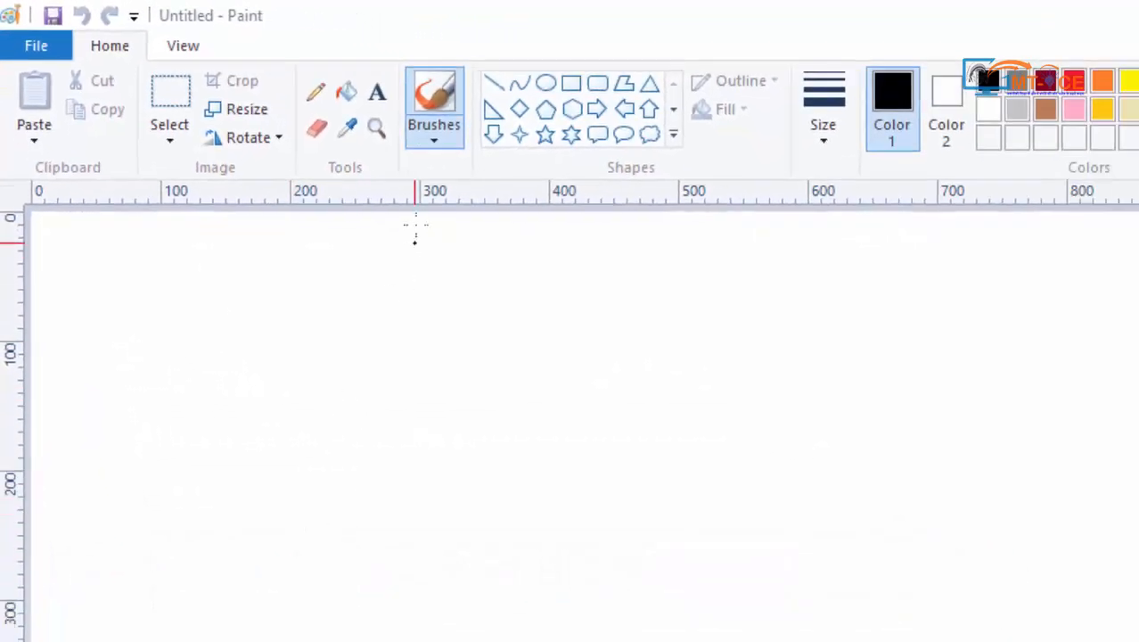
- Add the Text tool to the Quick Access Toolbar
right_click(381, 103)
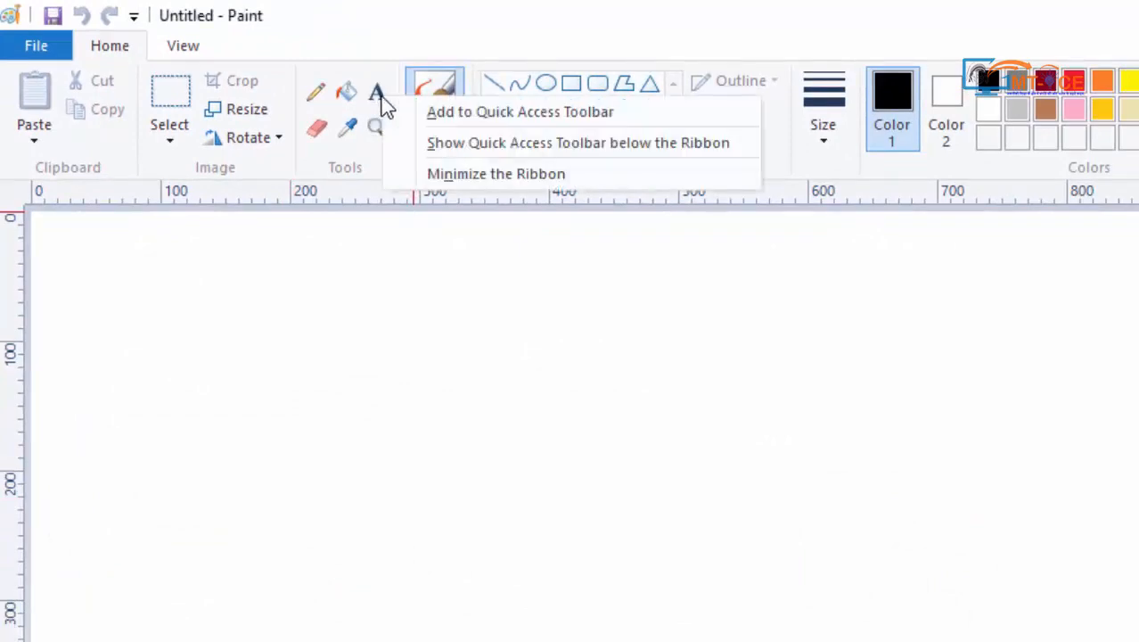
left_click(453, 113)
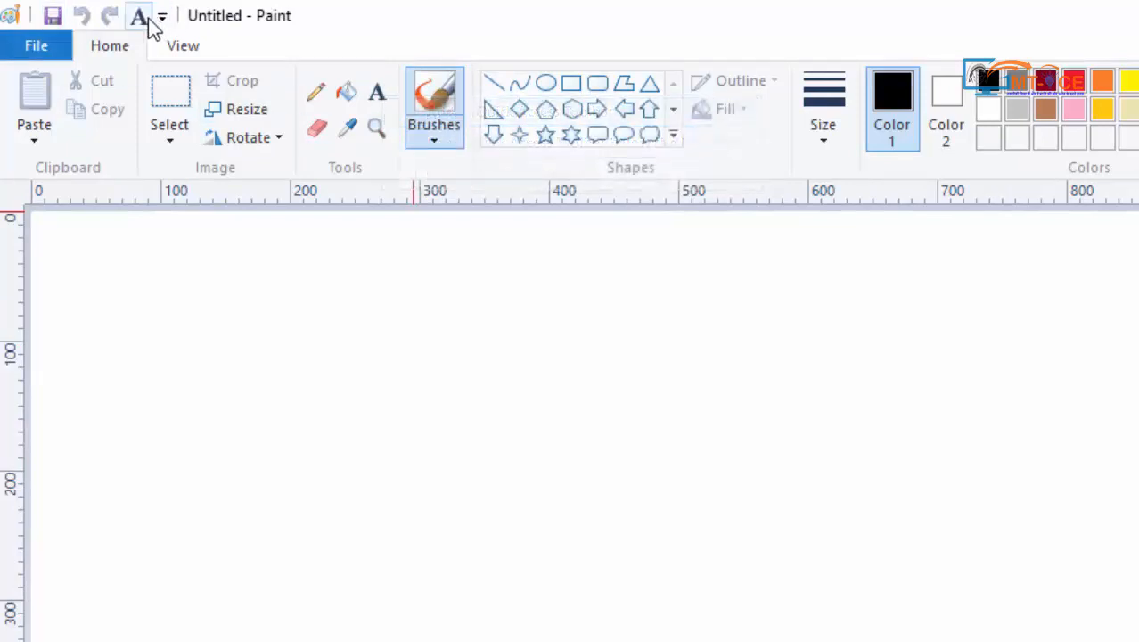
- Place the text INDIA in the upper part of the blank canvas using the Quick Access Toolbar's Text tool
left_click(182, 51)
left_click(38, 51)
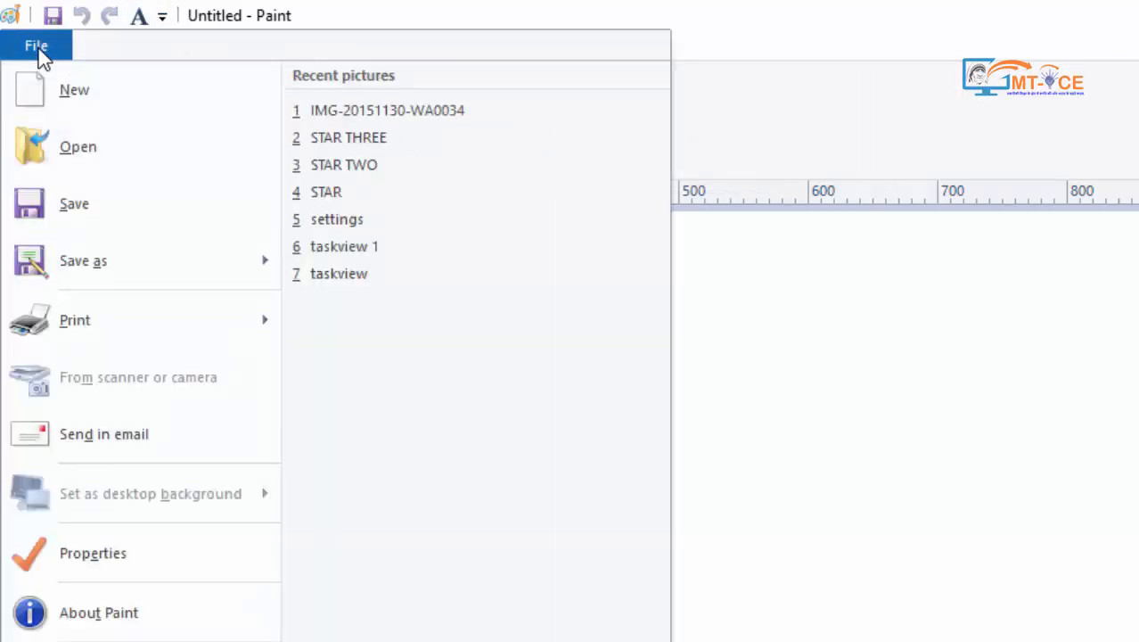
left_click(145, 24)
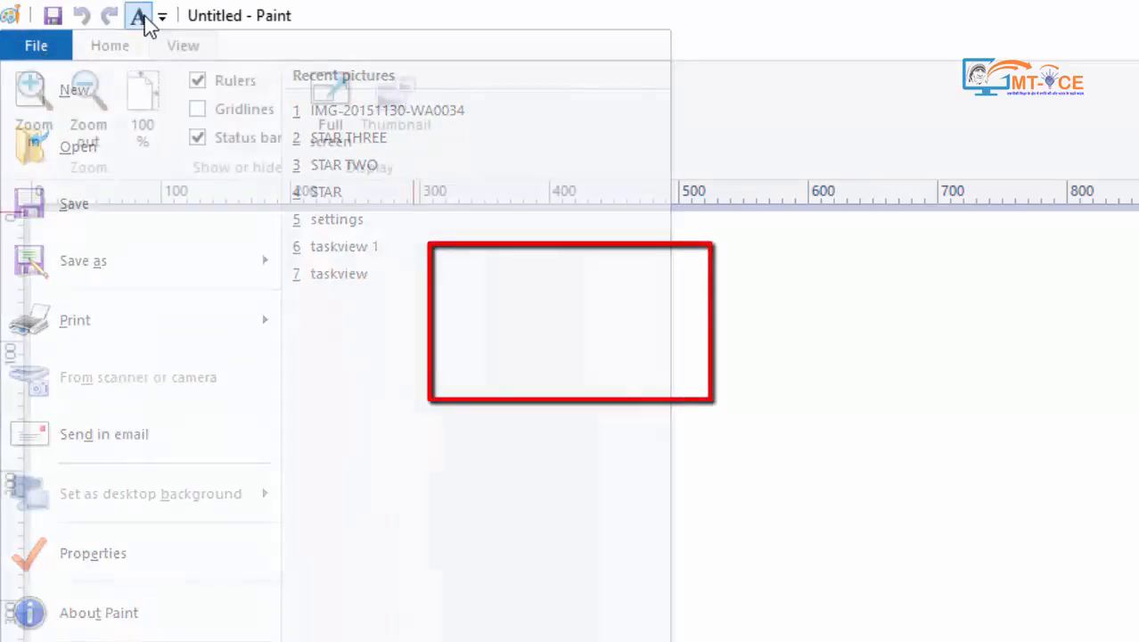
left_click(398, 424)
type("IN")
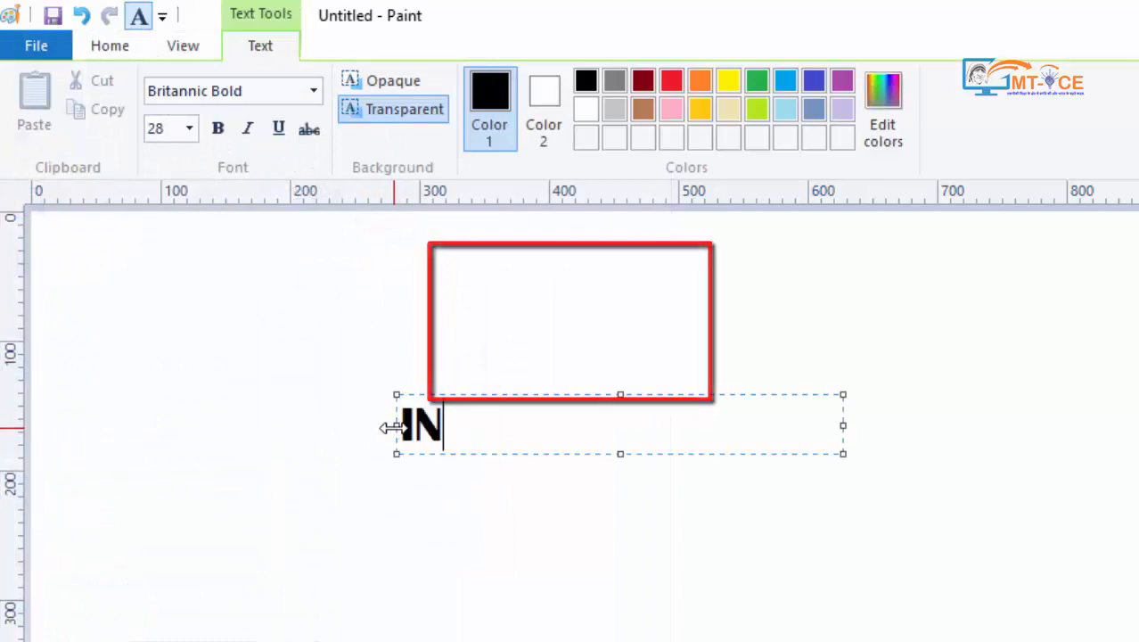
type("DIA")
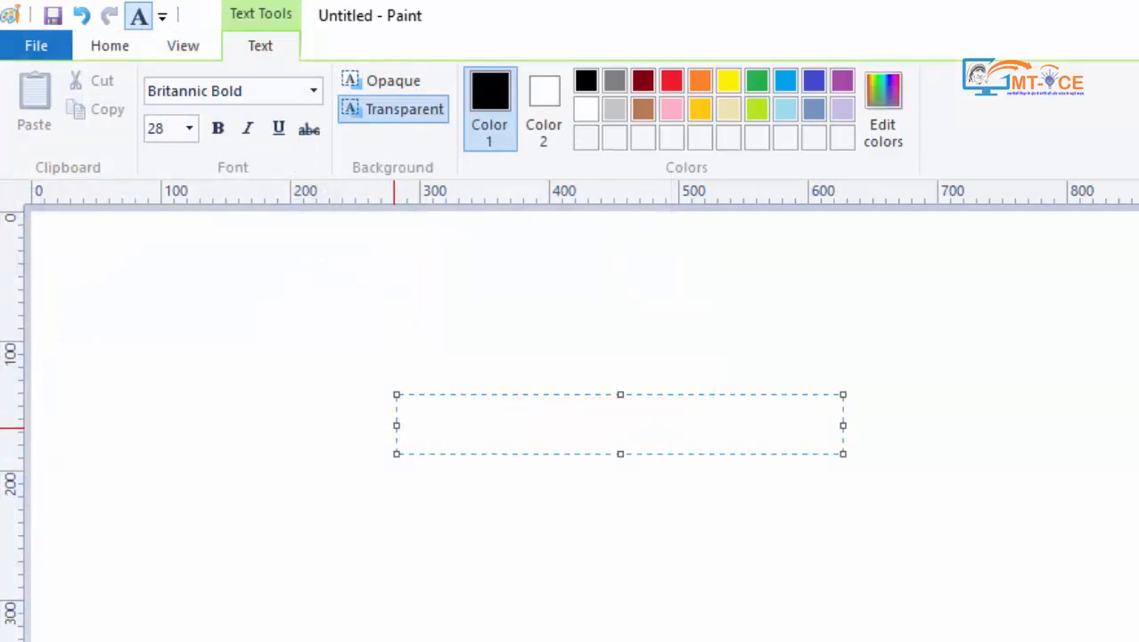
key("Return")
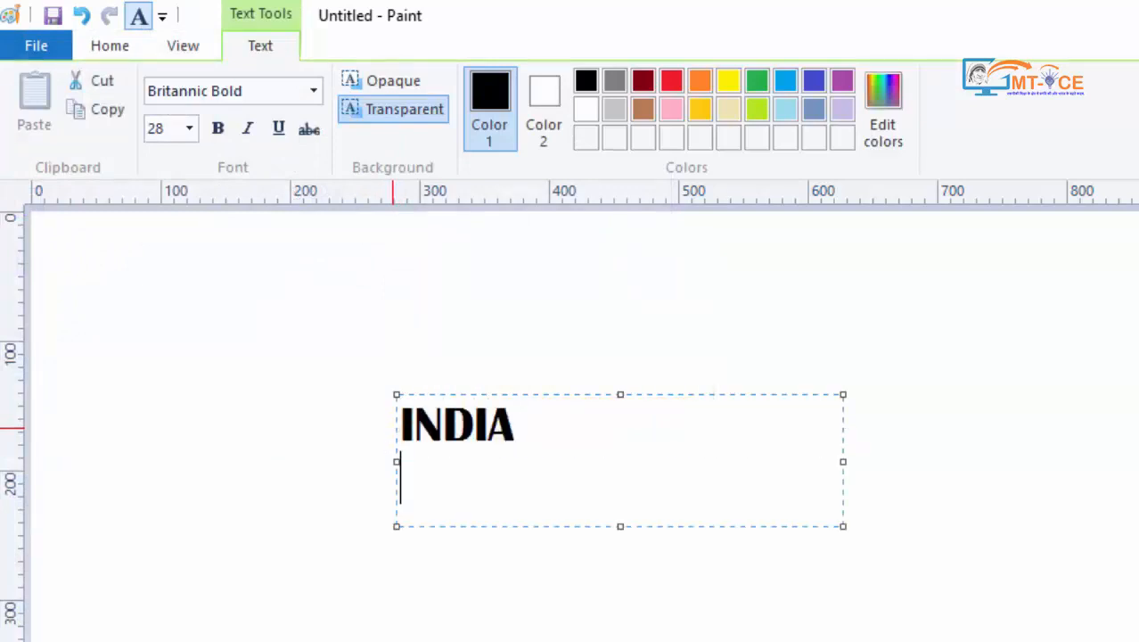
left_click(948, 406)
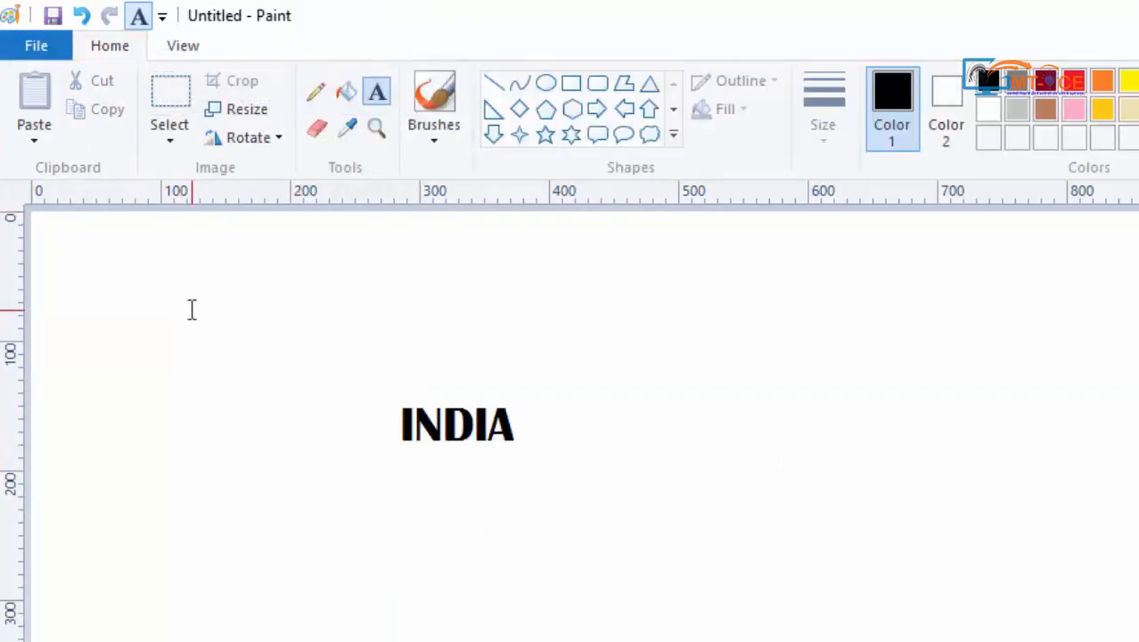
- Remove the Text tool from the Quick Access Toolbar
right_click(142, 17)
left_click(187, 302)
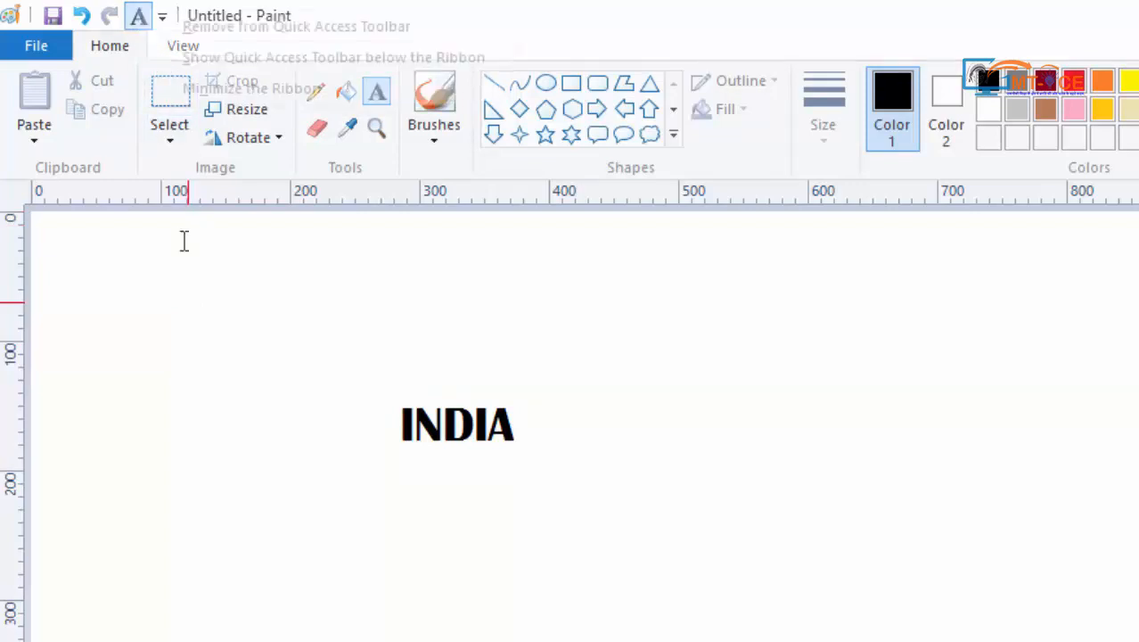
right_click(141, 20)
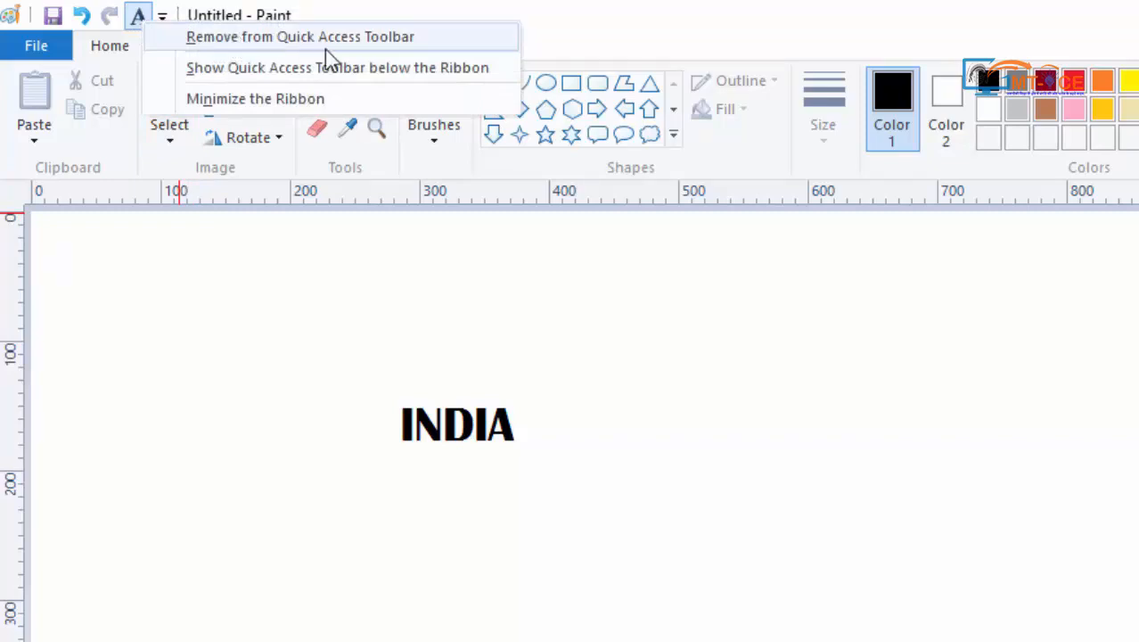
left_click(358, 33)
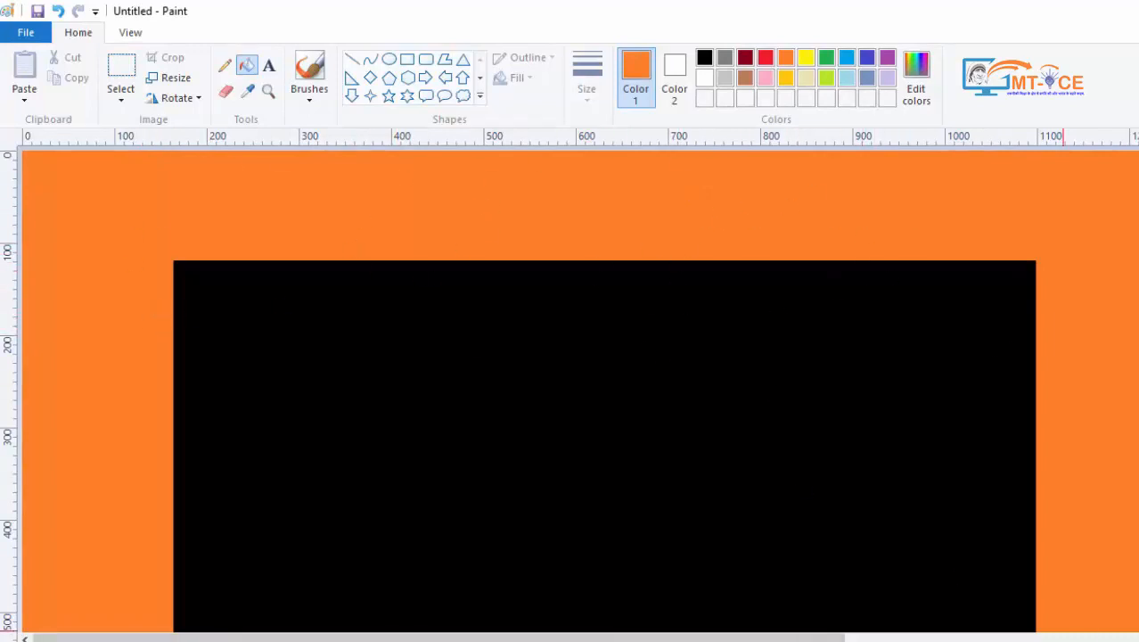
- Select the entire orange picture, including its black rectangle, and delete it
key("ctrl+Page_Down")
key("ctrl+Page_Down")
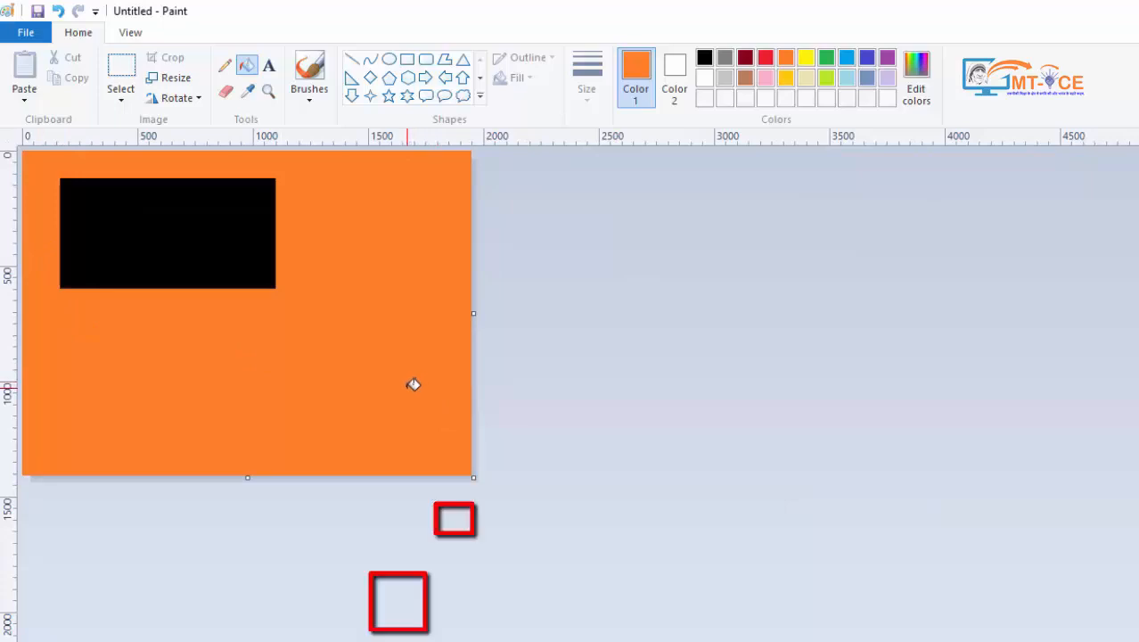
key("ctrl+a")
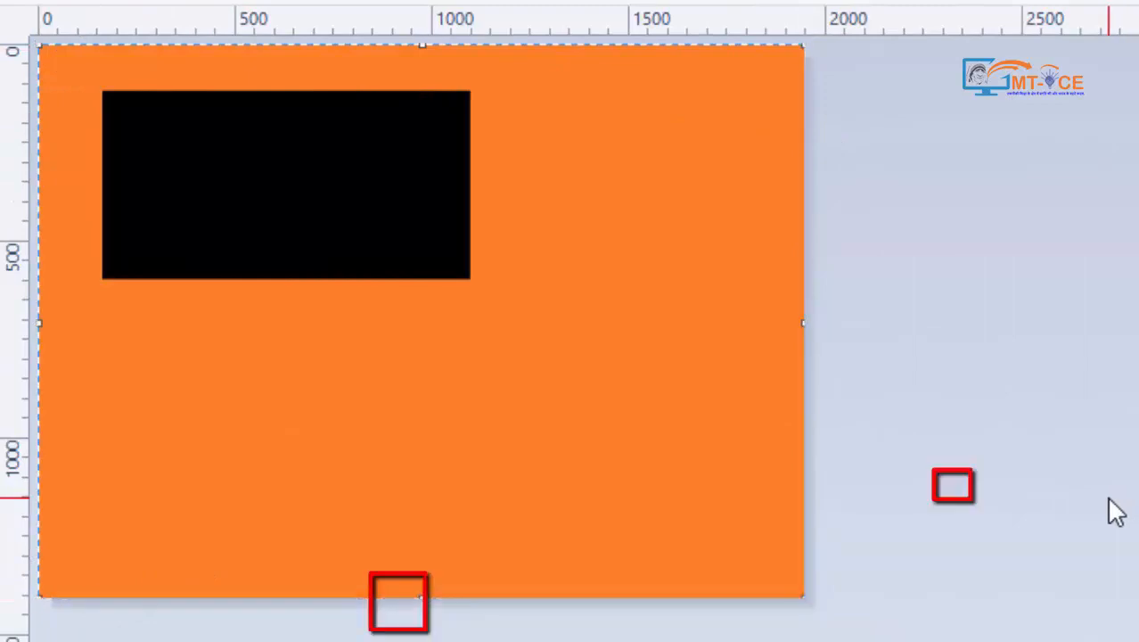
key("Delete")
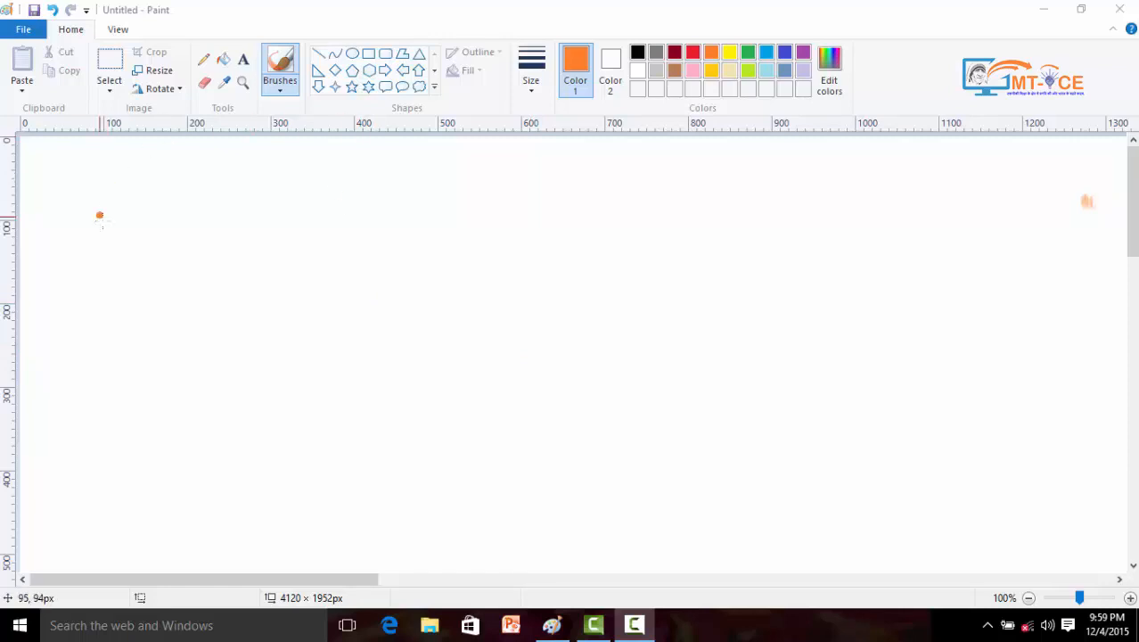
- Paint a thin orange wavy brush stroke and, with an enlarged brush, a much thicker wavy stroke below it
mouse_move(132, 243)
left_mouse_down()
mouse_move(255, 213)
mouse_move(358, 242)
mouse_move(438, 303)
mouse_move(483, 267)
left_mouse_up()
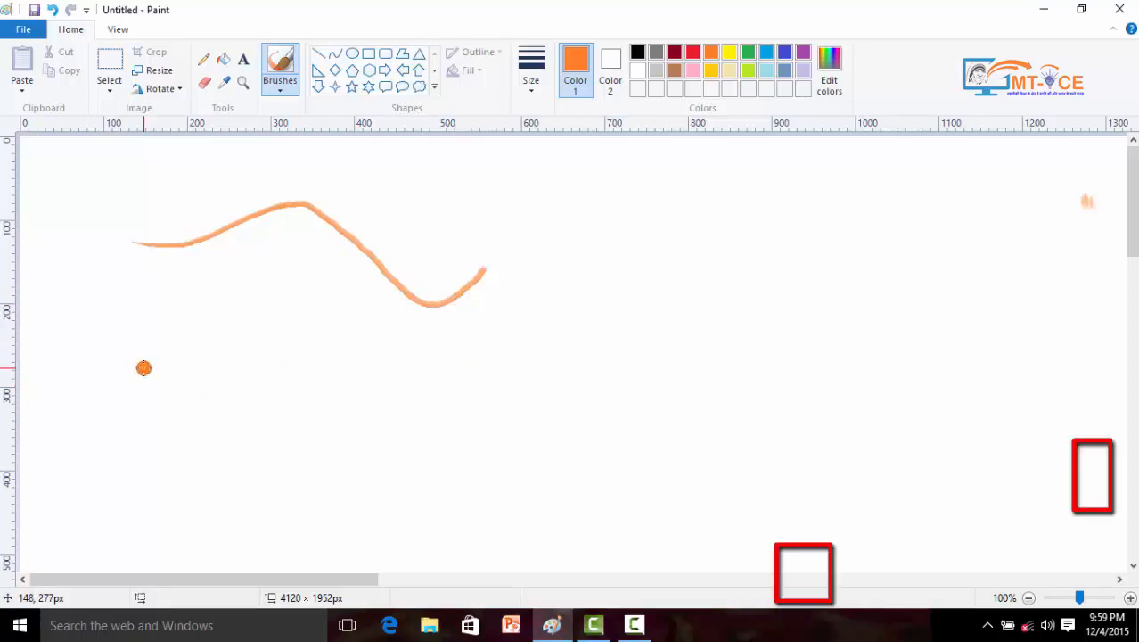
left_click_drag(143, 367, 144, 367)
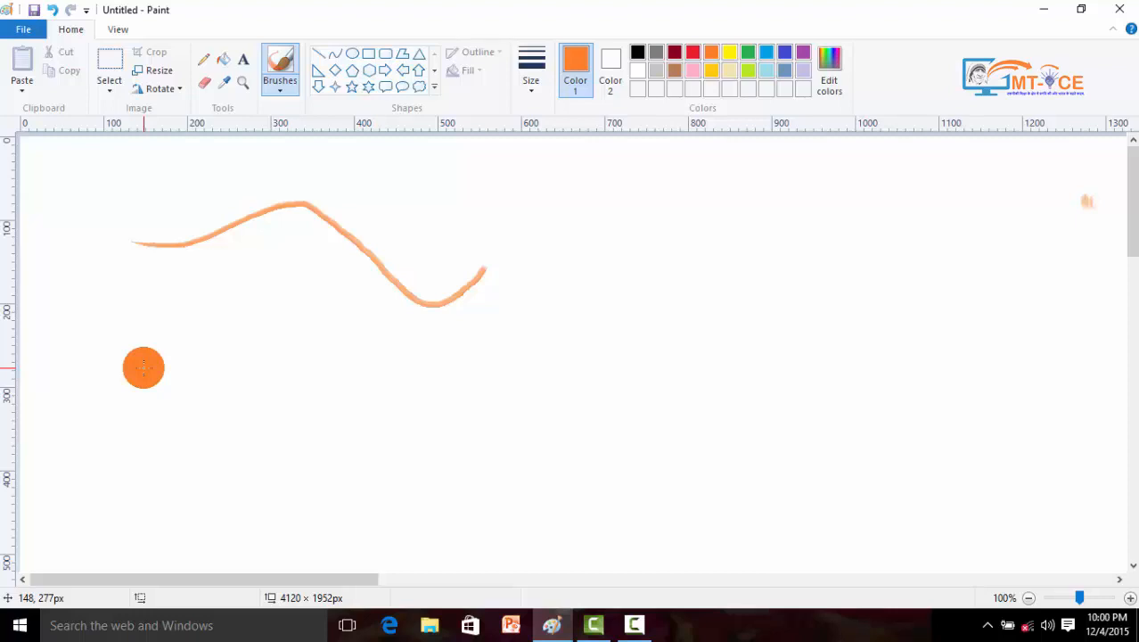
mouse_move(108, 407)
left_mouse_down()
mouse_move(136, 382)
mouse_move(431, 473)
mouse_move(508, 452)
left_mouse_up()
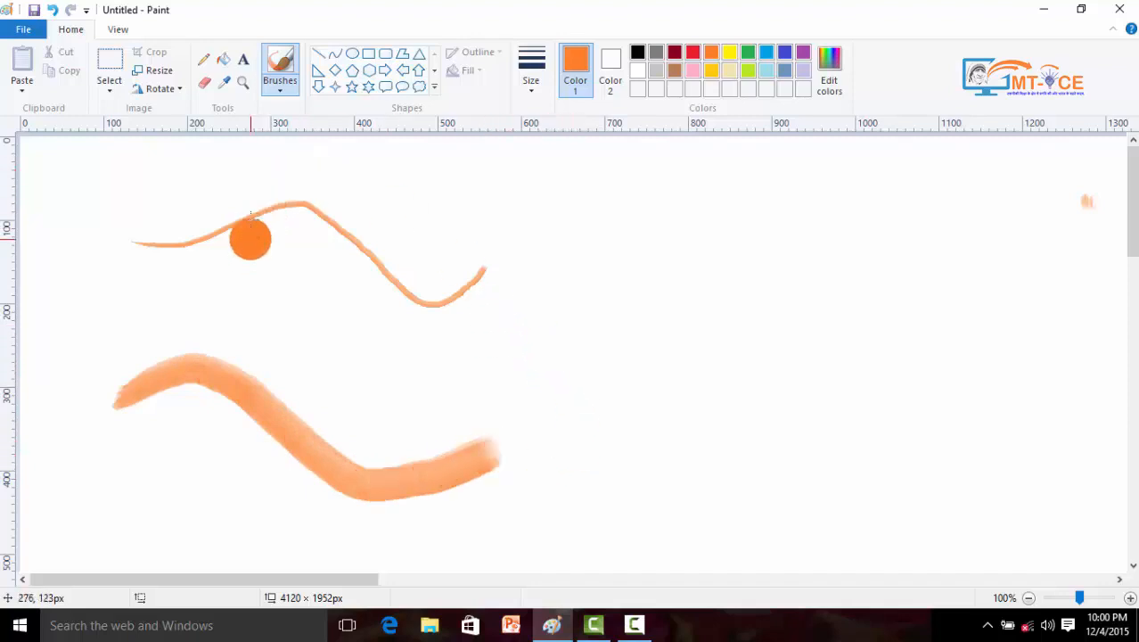
- Erase the left part of the thin orange stroke with the Eraser
left_click(205, 82)
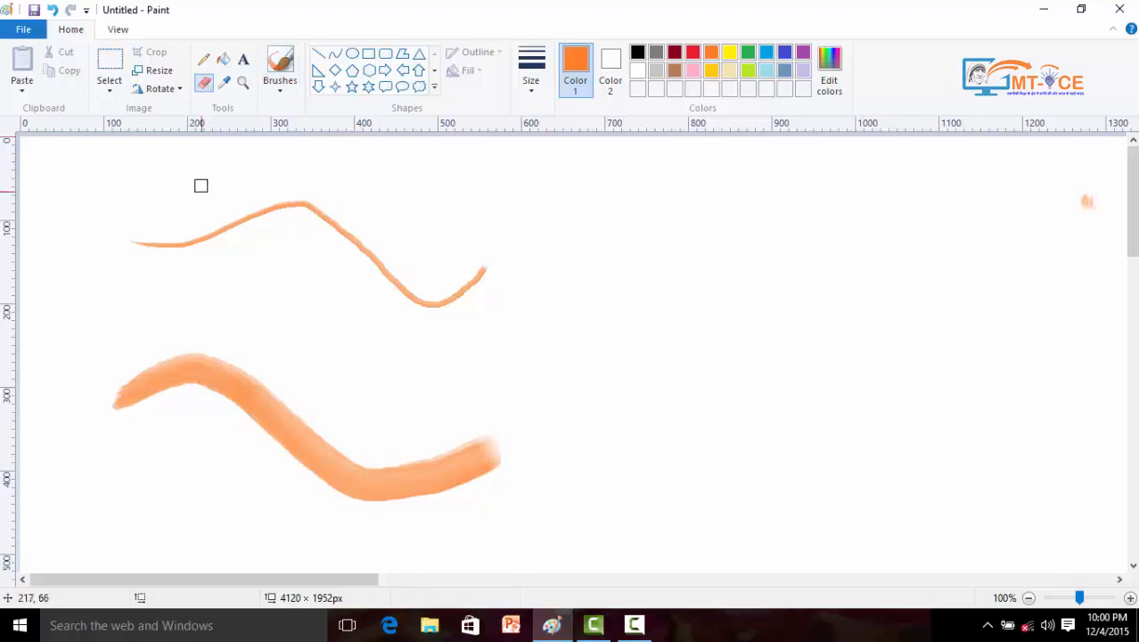
mouse_move(158, 238)
left_mouse_down()
mouse_move(136, 236)
mouse_move(179, 247)
mouse_move(281, 208)
mouse_move(221, 274)
left_mouse_up()
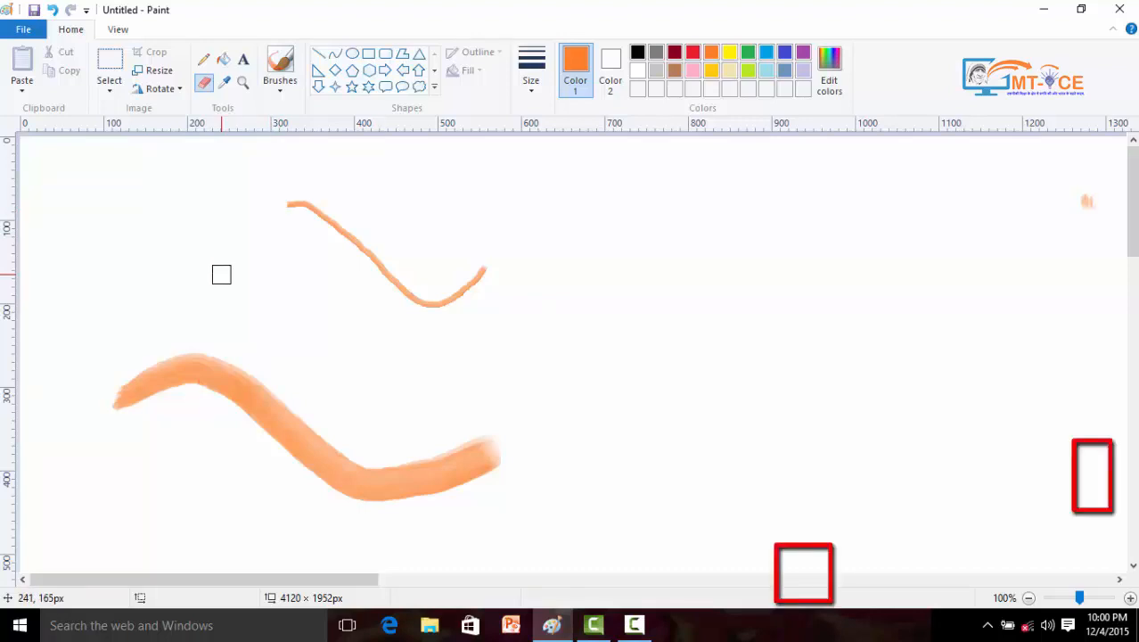
- Enlarge the eraser and wipe away the left half of the thick orange stroke
key("ctrl+plus")
key("ctrl+plus")
key("ctrl+plus")
key("ctrl+plus")
key("ctrl+plus")
key("ctrl+plus")
key("ctrl+plus")
key("ctrl+plus")
key("ctrl+plus")
key("ctrl+plus")
key("ctrl+plus")
key("ctrl+plus")
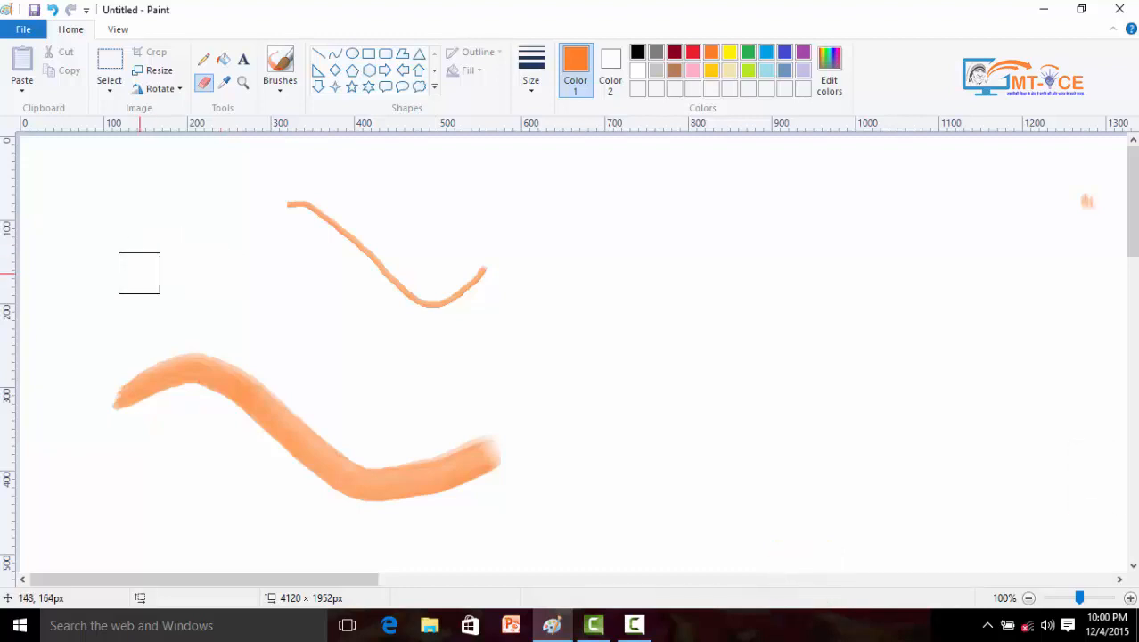
mouse_move(117, 376)
left_mouse_down()
mouse_move(245, 369)
mouse_move(89, 408)
mouse_move(311, 488)
mouse_move(338, 408)
left_mouse_up()
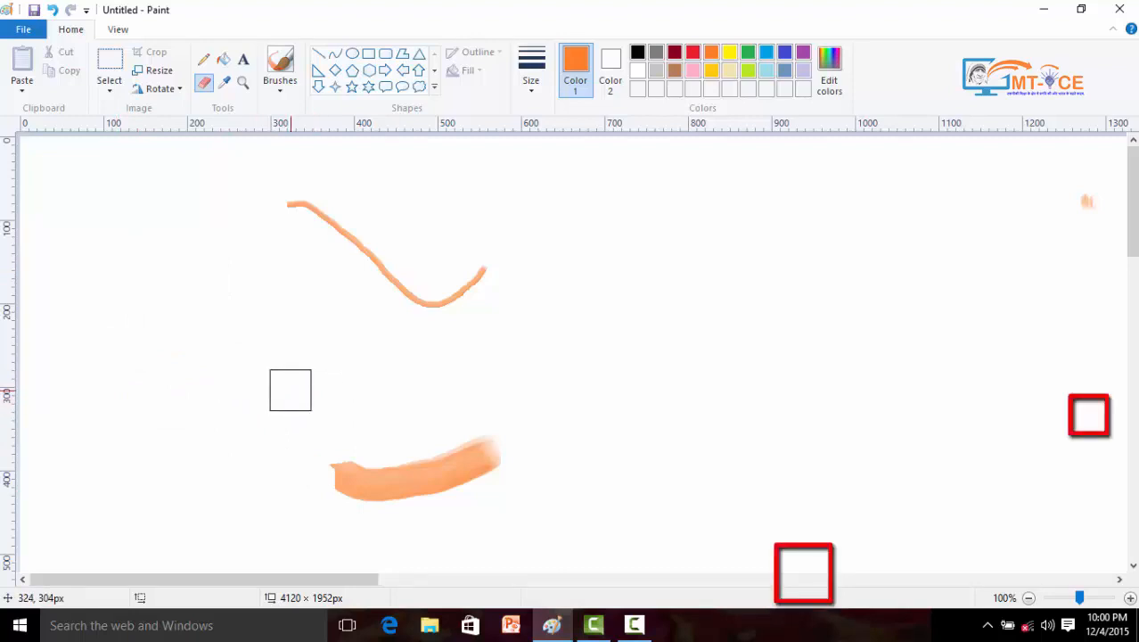
- Shrink the eraser and erase along the remaining part of the thick orange stroke
key("ctrl+KP_Subtract")
key("ctrl+KP_Subtract")
key("ctrl+KP_Subtract")
key("ctrl+KP_Subtract")
key("ctrl+KP_Subtract")
key("ctrl+KP_Subtract")
key("ctrl+KP_Subtract")
key("ctrl+KP_Subtract")
key("ctrl+KP_Subtract")
key("ctrl+KP_Subtract")
key("ctrl+KP_Subtract")
key("ctrl+KP_Subtract")
key("ctrl+KP_Subtract")
key("ctrl+KP_Subtract")
key("ctrl+KP_Subtract")
key("ctrl+KP_Subtract")
key("ctrl+KP_Subtract")
key("ctrl+KP_Subtract")
key("ctrl+KP_Subtract")
key("ctrl+KP_Subtract")
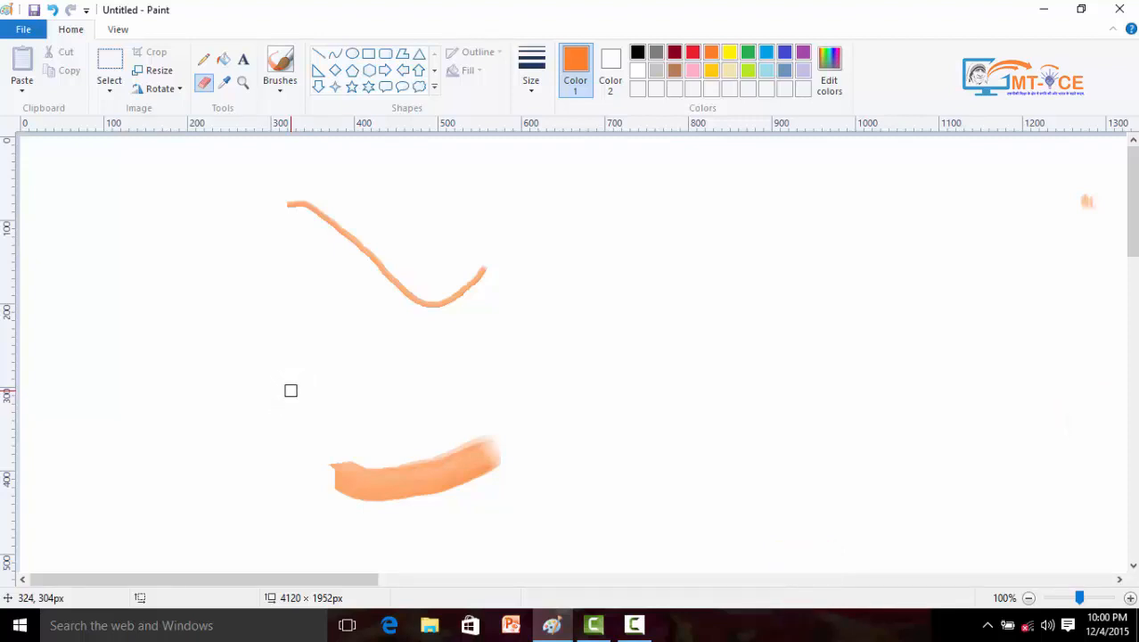
mouse_move(342, 486)
left_mouse_down()
mouse_move(483, 457)
mouse_move(292, 464)
mouse_move(510, 442)
mouse_move(467, 446)
mouse_move(487, 439)
mouse_move(353, 487)
mouse_move(509, 462)
mouse_move(391, 490)
mouse_move(474, 484)
mouse_move(305, 507)
mouse_move(483, 470)
left_mouse_up()
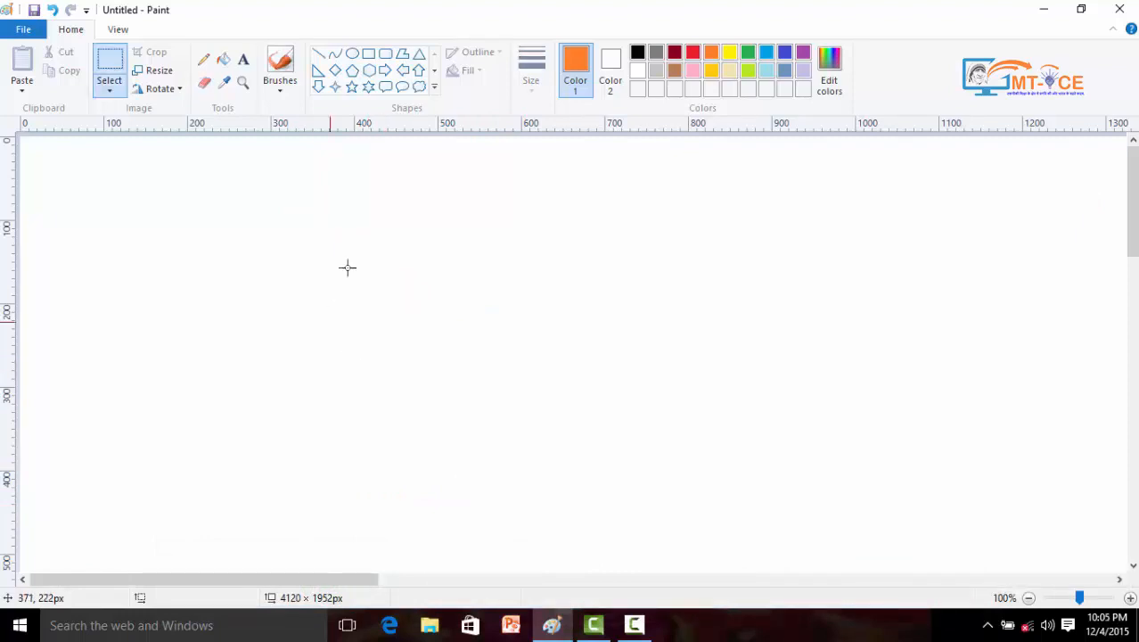
- Draw an orange six-point star about 44 × 46 px in the upper-left area of the canvas
left_click(368, 87)
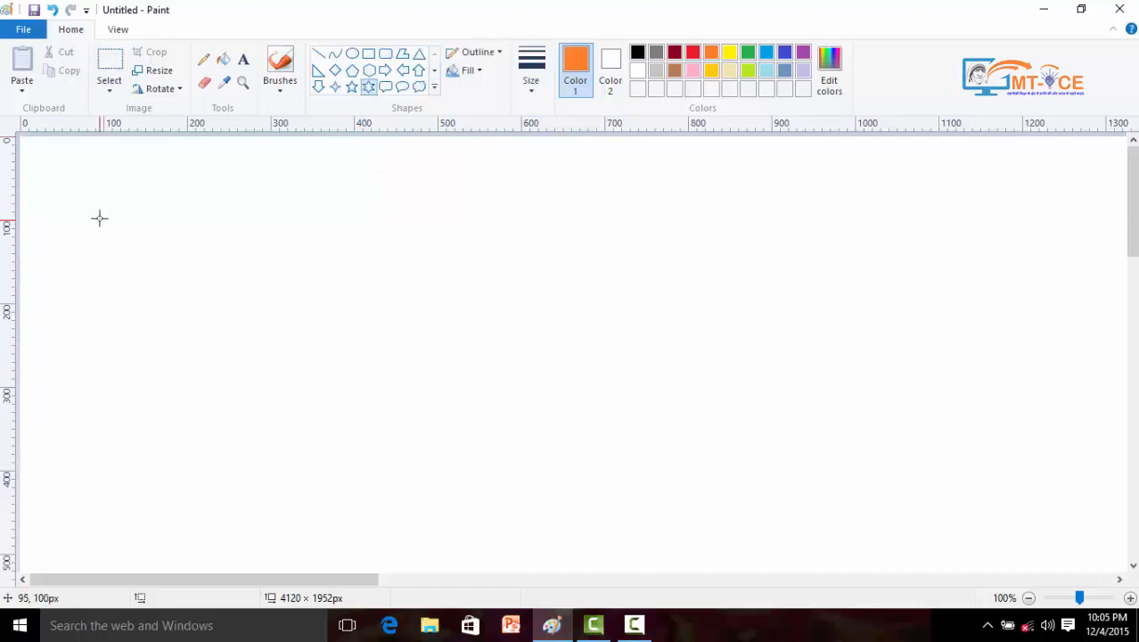
left_click_drag(112, 188, 151, 222)
left_click_drag(151, 227, 151, 226)
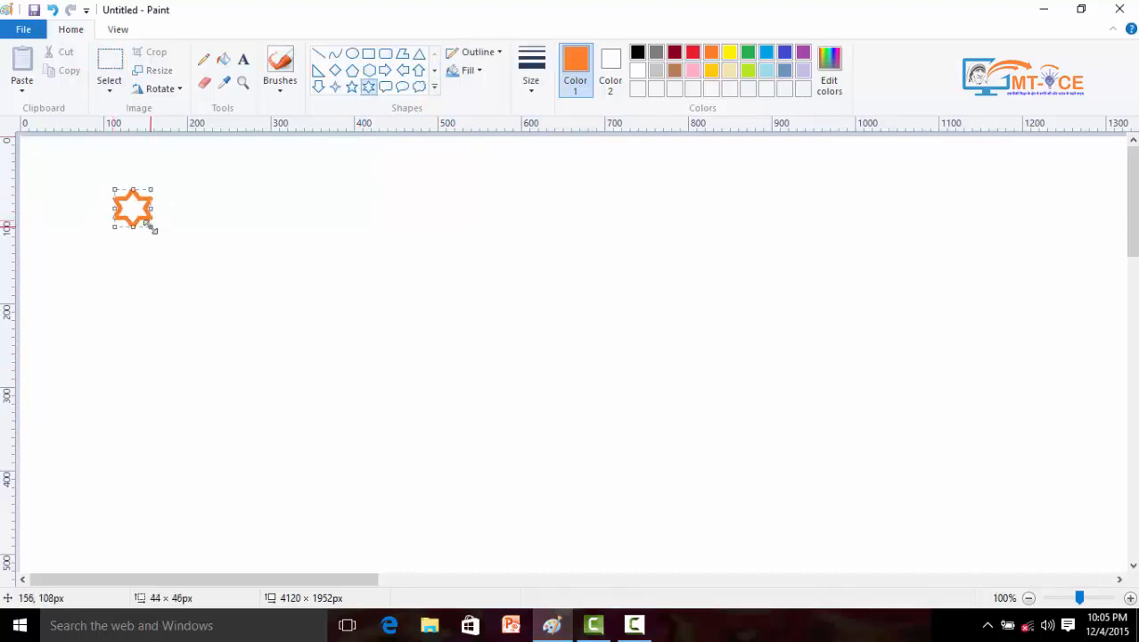
- Enclose the star in a rectangular selection about 78 × 67 px and move it down and to the right
left_click(104, 70)
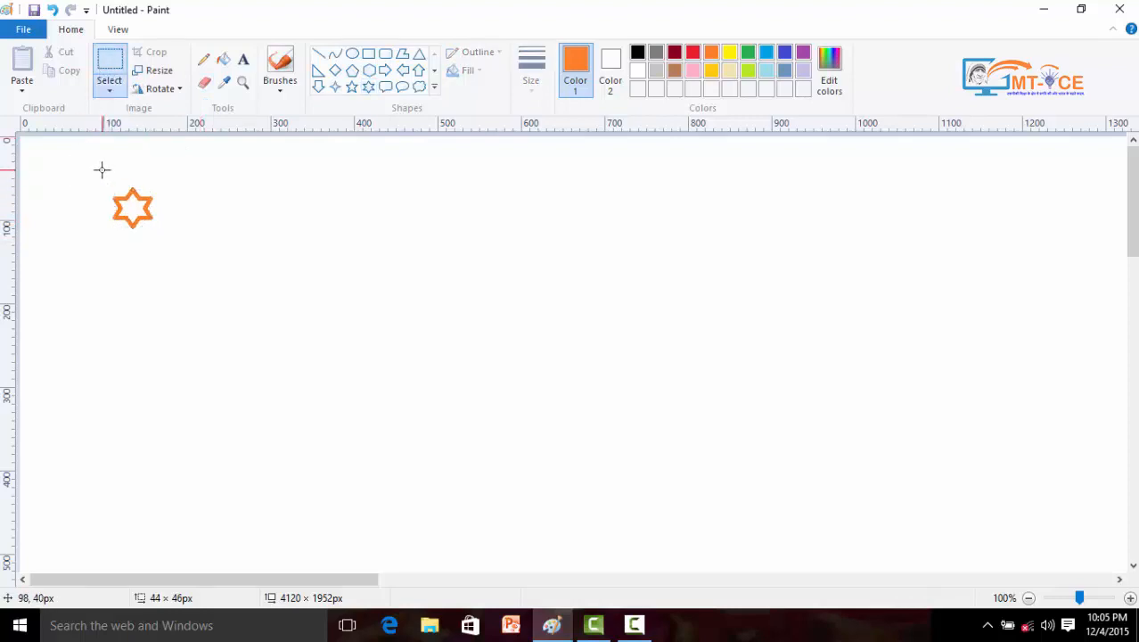
left_click_drag(102, 182, 168, 238)
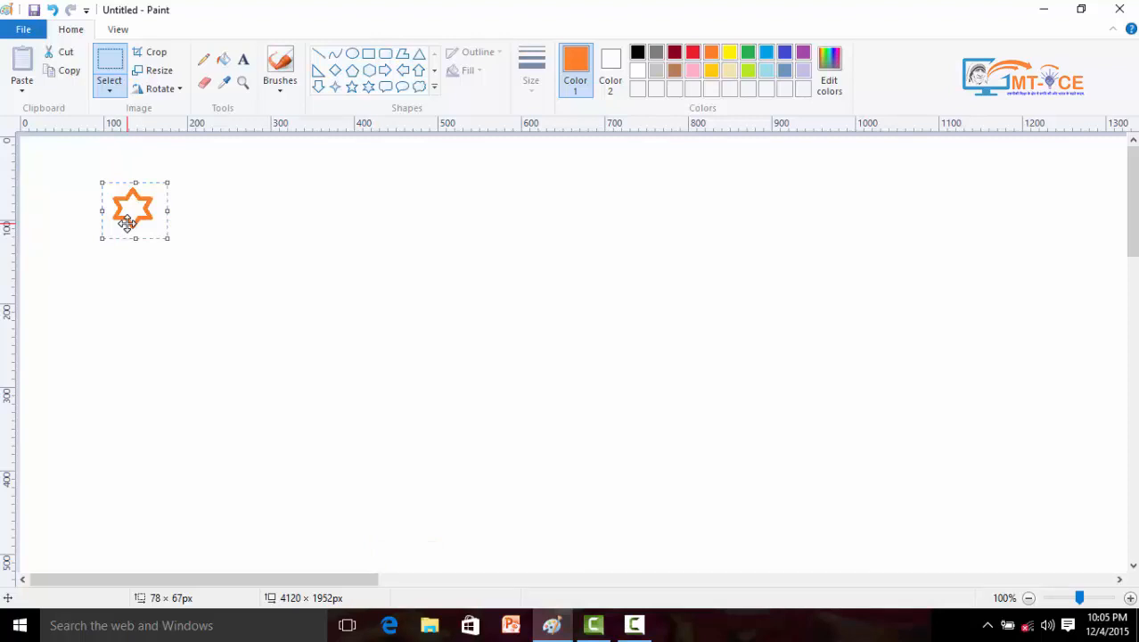
mouse_move(128, 217)
left_mouse_down()
mouse_move(152, 237)
mouse_move(708, 262)
mouse_move(437, 468)
mouse_move(136, 469)
mouse_move(1060, 330)
mouse_move(43, 307)
mouse_move(978, 254)
mouse_move(836, 528)
mouse_move(958, 338)
mouse_move(945, 437)
mouse_move(463, 323)
mouse_move(404, 330)
left_mouse_up()
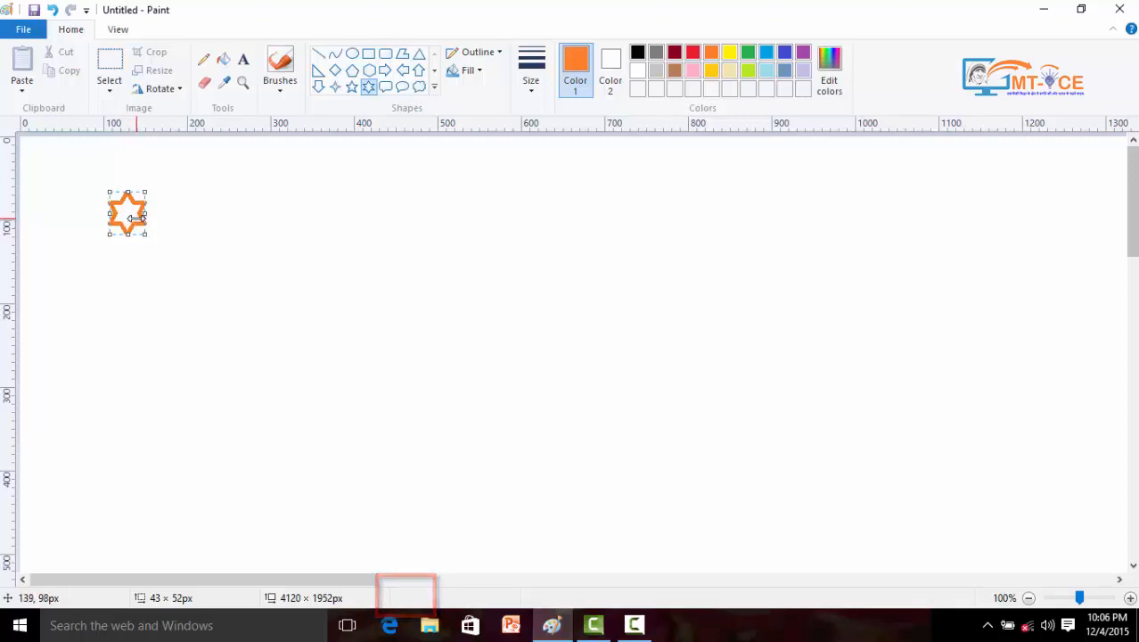
- Reshape the new star to about 59 × 52 px and move it inside a rectangular selection toward the canvas's lower right
left_click_drag(137, 218, 246, 277)
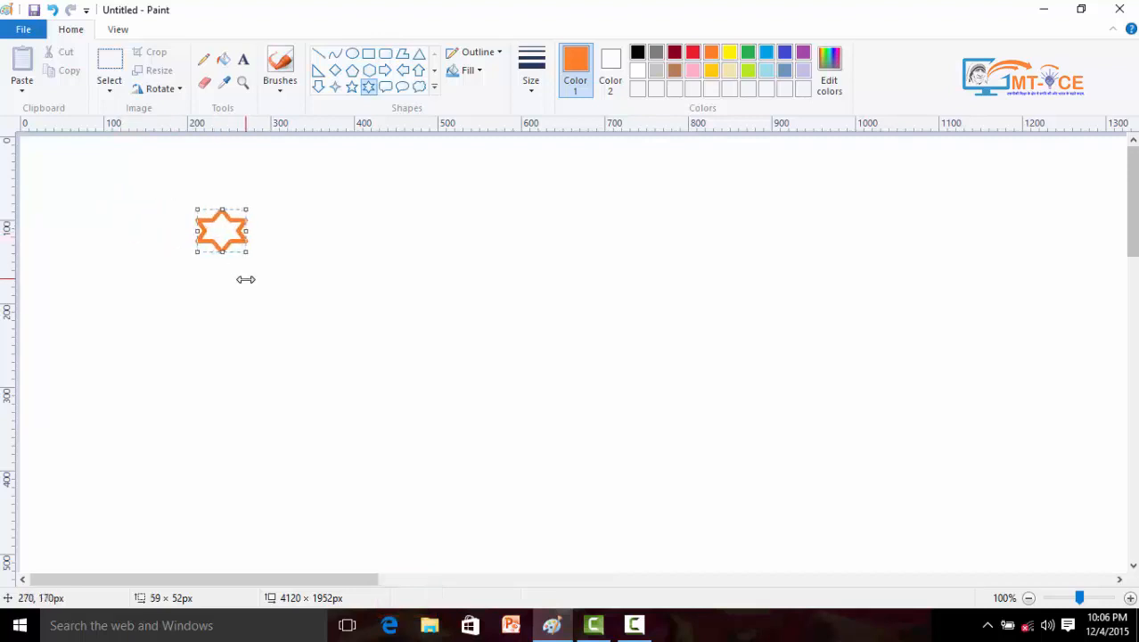
left_click(109, 65)
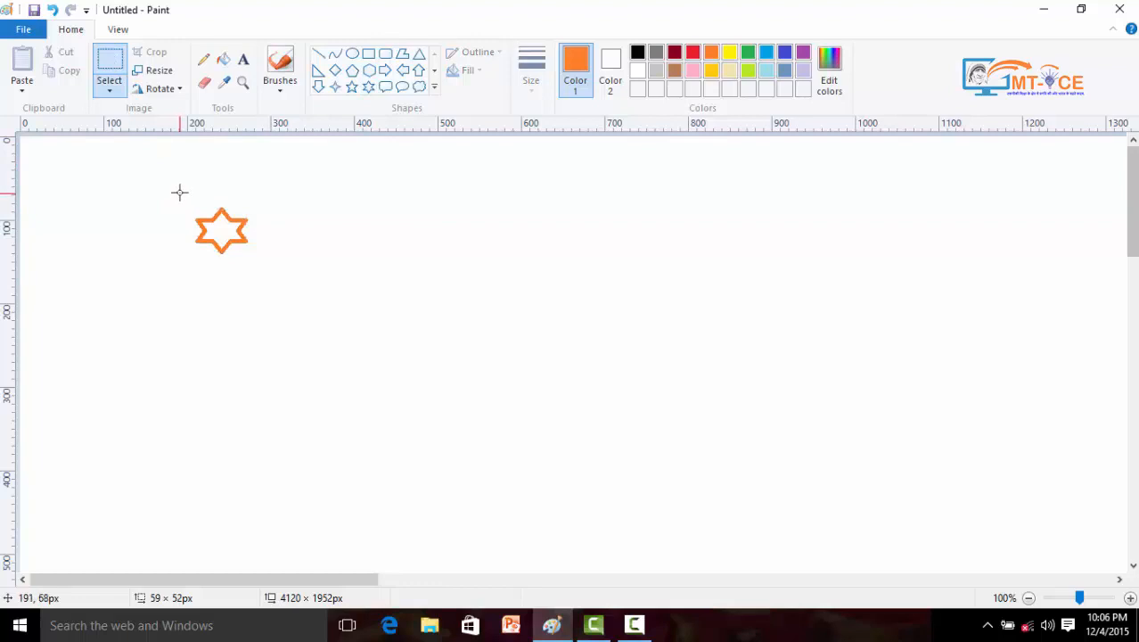
left_click_drag(184, 191, 260, 271)
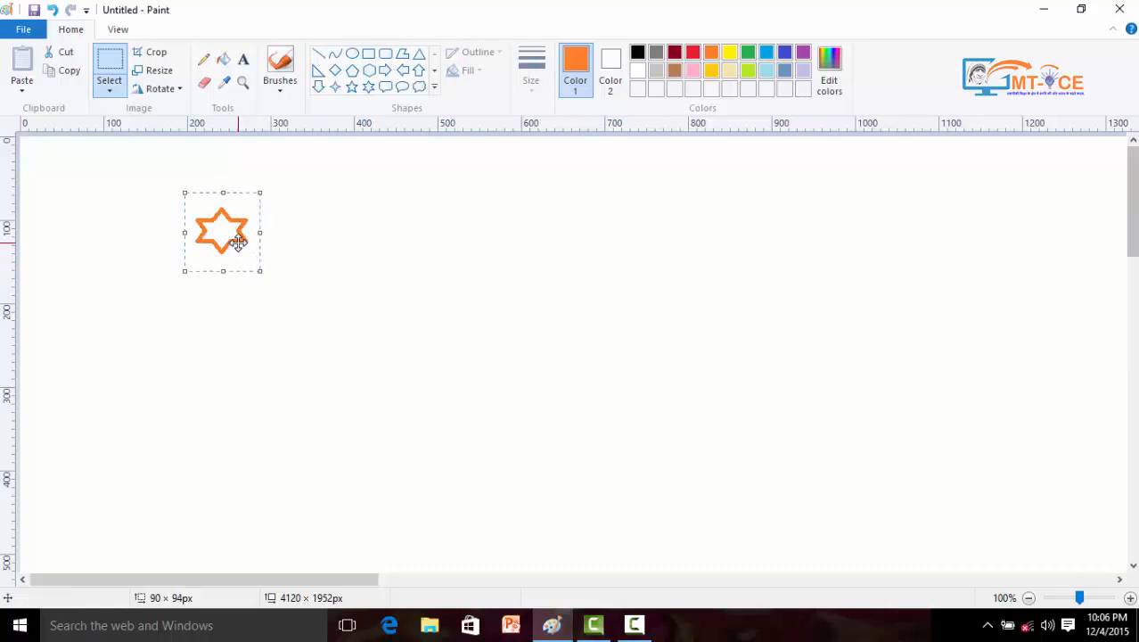
left_click_drag(238, 241, 282, 384)
mouse_move(283, 385)
left_mouse_down()
mouse_move(530, 356)
mouse_move(581, 272)
mouse_move(649, 322)
mouse_move(746, 309)
mouse_move(811, 265)
mouse_move(845, 396)
mouse_move(746, 452)
left_mouse_up()
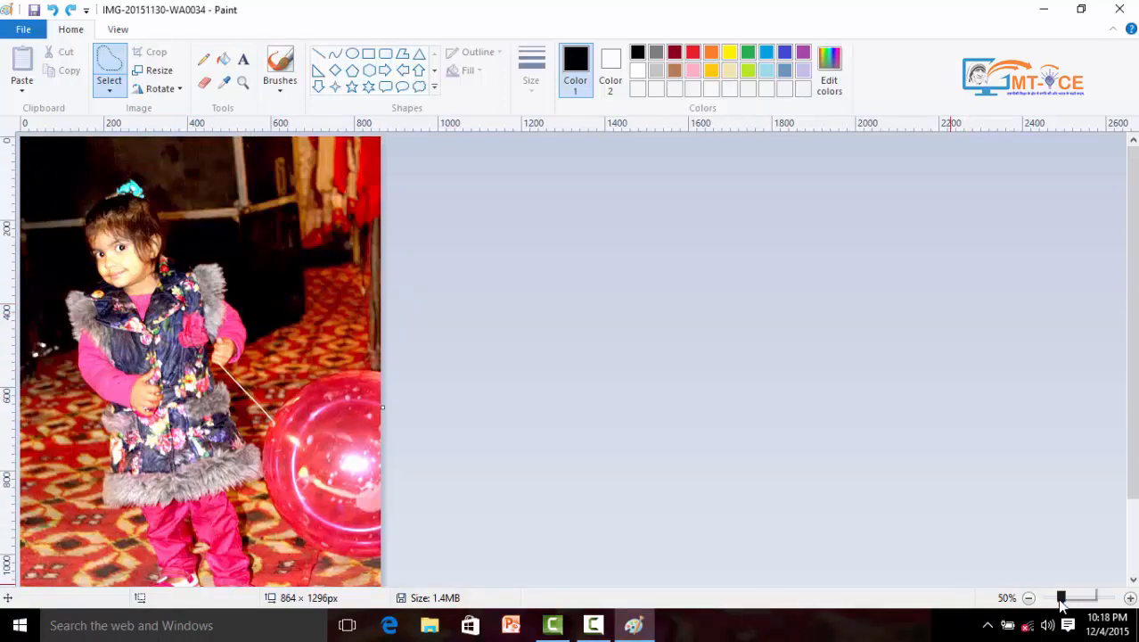
- Magnify the photo to 200% and examine the child's floral jacket
left_click_drag(1067, 605, 1079, 598)
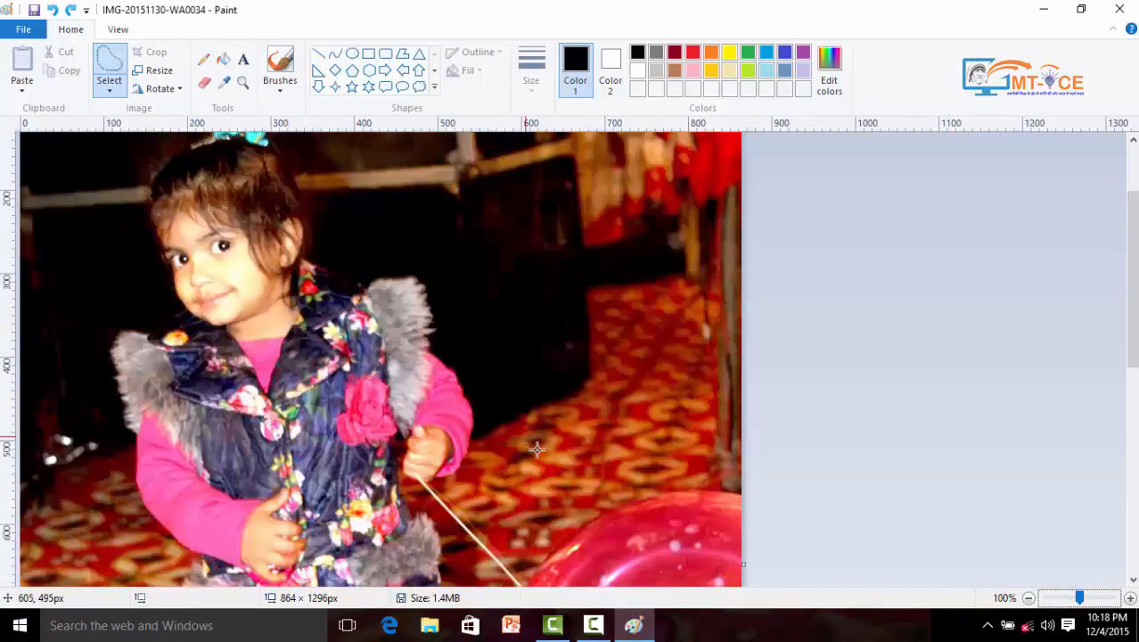
left_click(1130, 597)
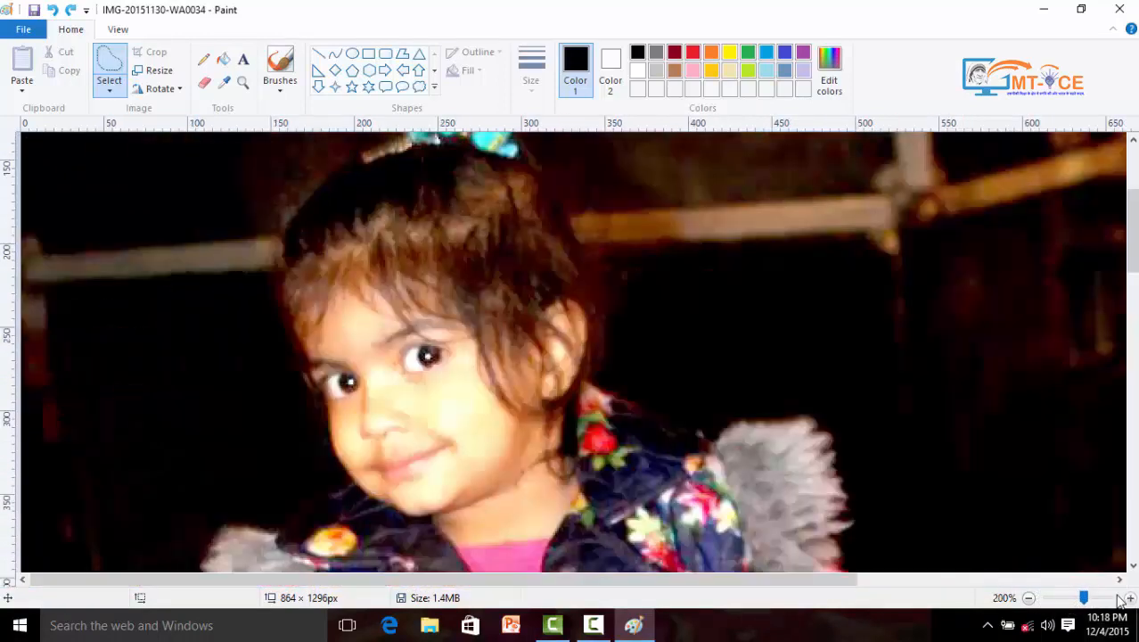
scroll(732, 447, "down", 1)
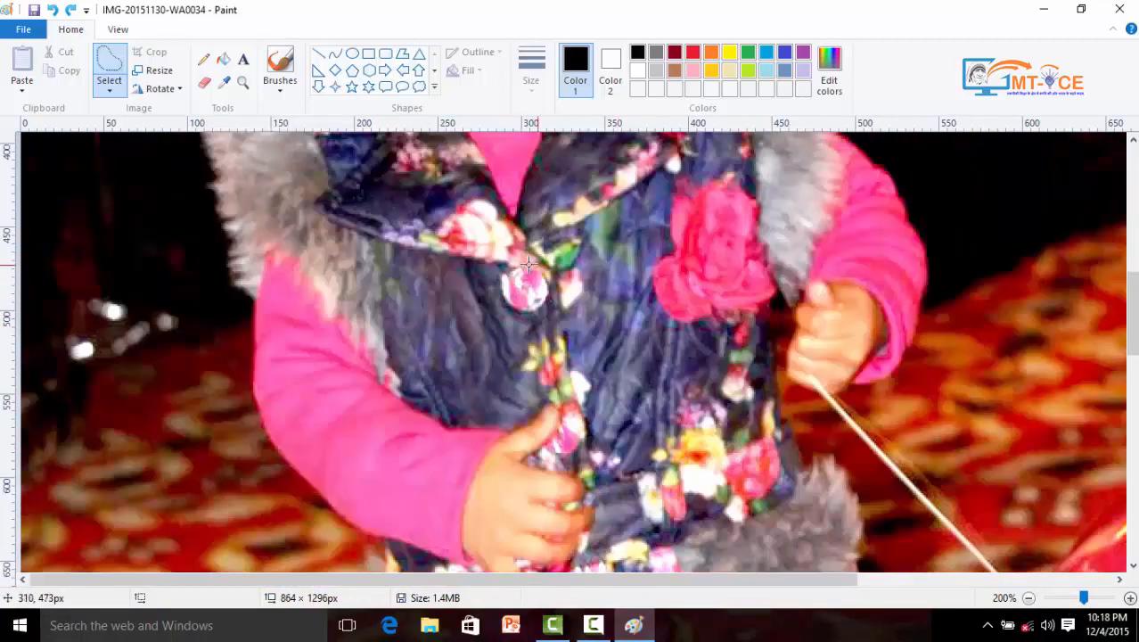
- Outline the round pink button just below the jacket's collar with a free-form selection
scroll(517, 310, "down", 1)
scroll(513, 406, "up", 2)
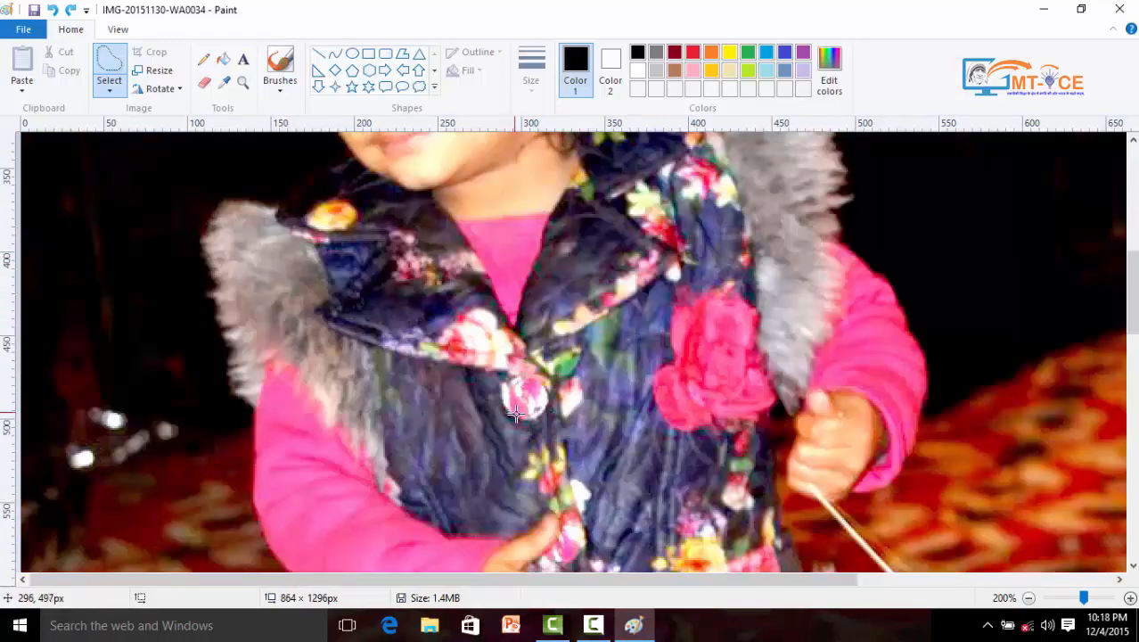
scroll(509, 412, "down", 2)
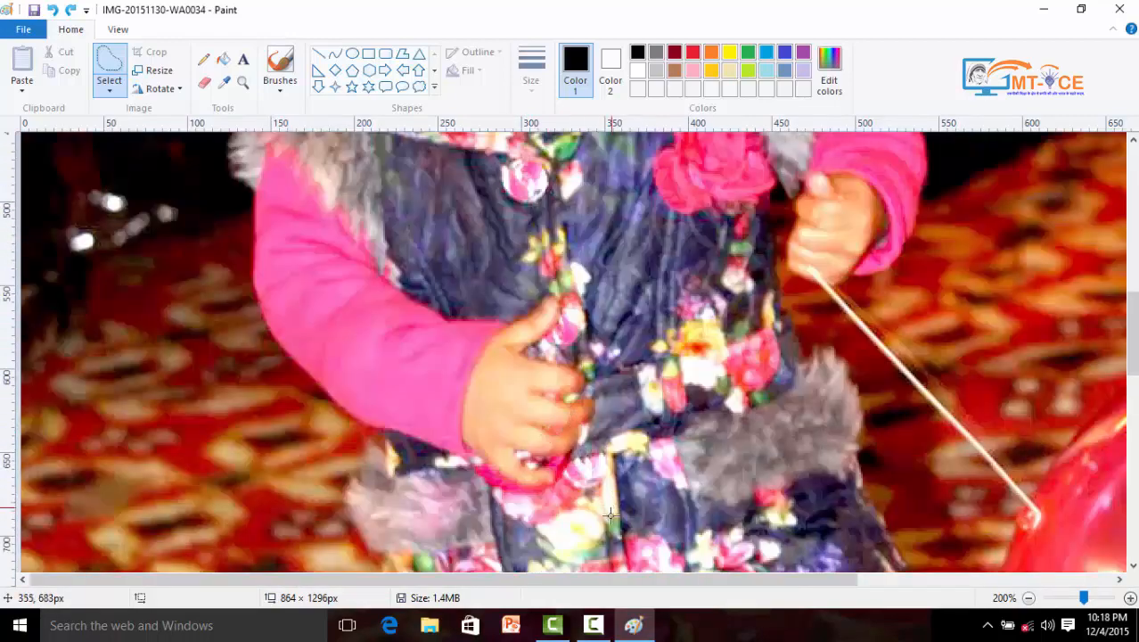
scroll(606, 513, "down", 1)
scroll(596, 459, "up", 3)
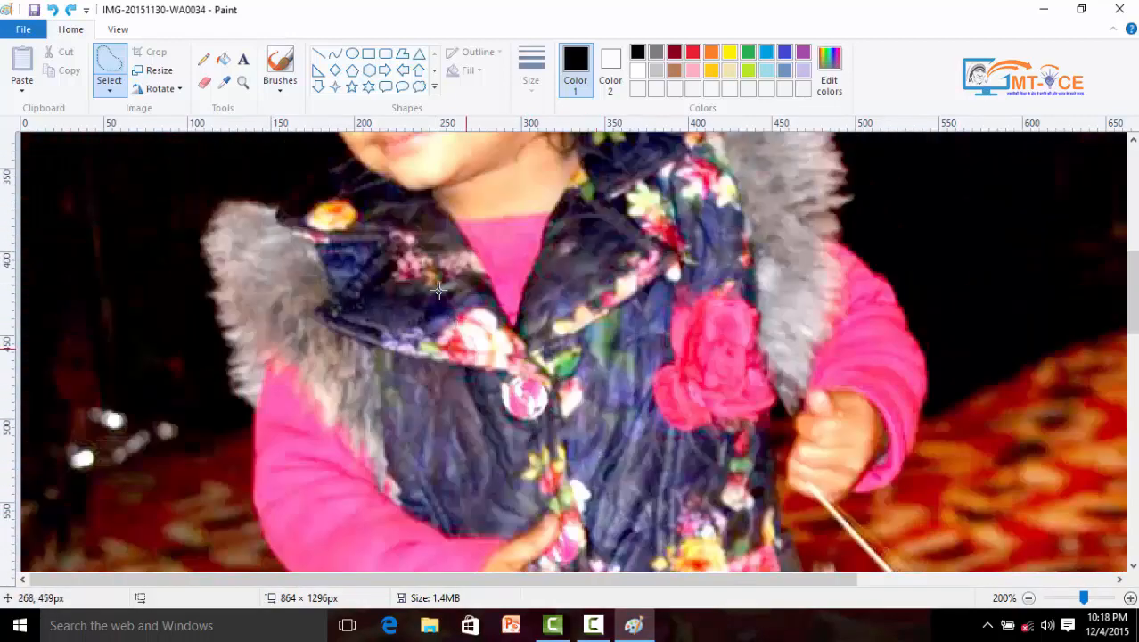
left_click(108, 90)
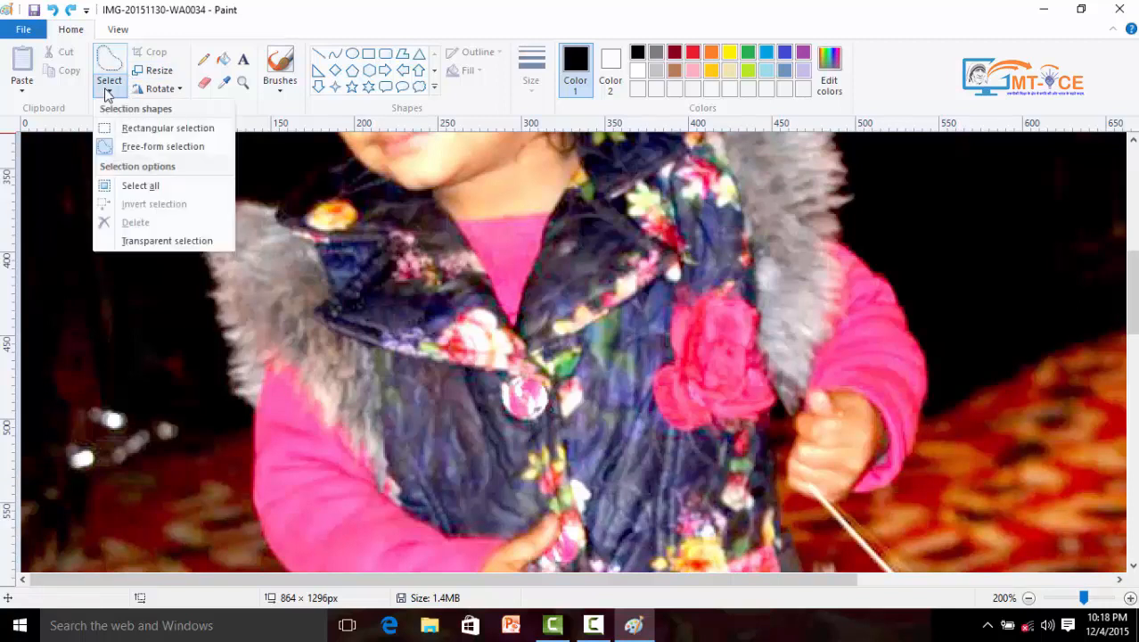
left_click(122, 148)
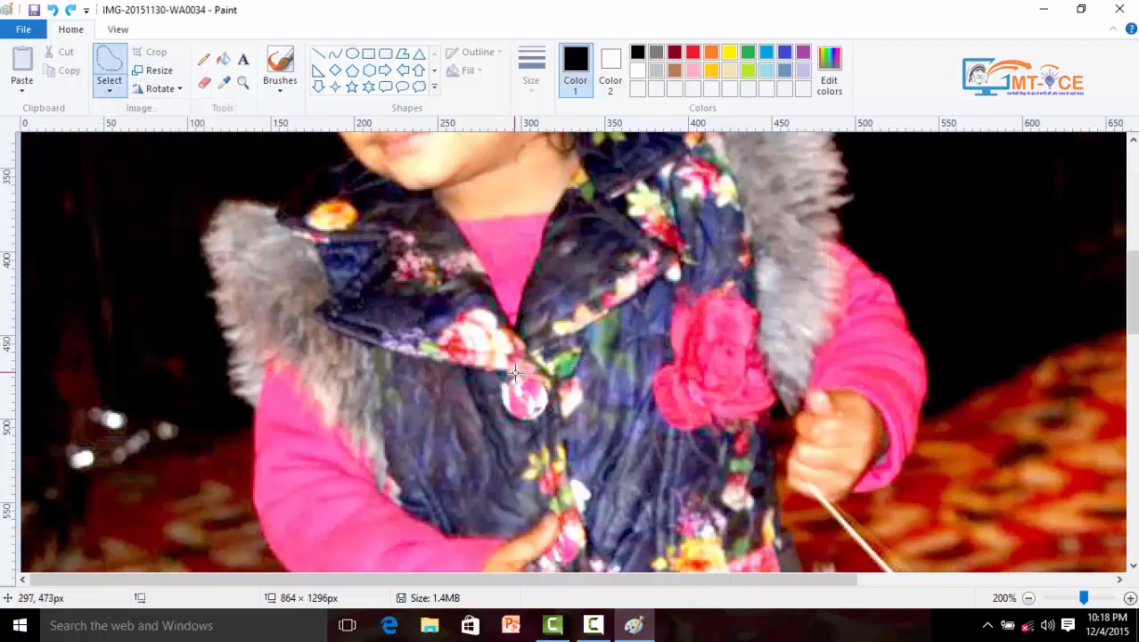
mouse_move(509, 377)
left_mouse_down()
mouse_move(501, 405)
mouse_move(513, 421)
mouse_move(546, 410)
mouse_move(550, 383)
mouse_move(527, 375)
mouse_move(509, 385)
left_mouse_up()
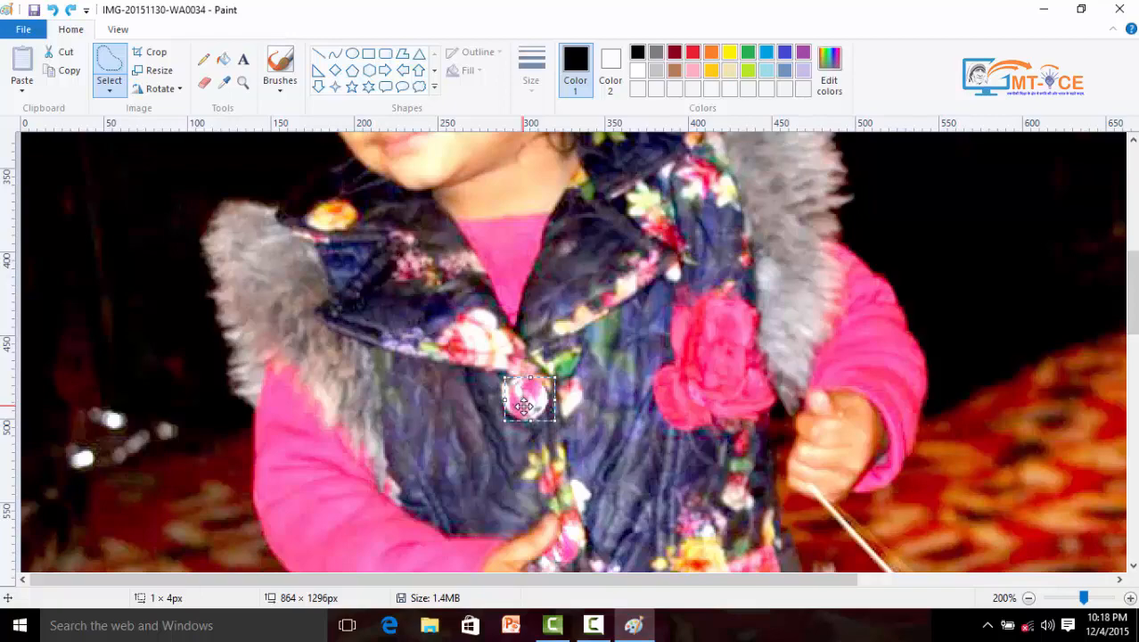
- Place four copies of the selected button at intervals down the jacket's front opening, ending just above the fur hem
left_click_drag(522, 404, 545, 471)
scroll(544, 469, "down", 4)
scroll(546, 450, "up", 2)
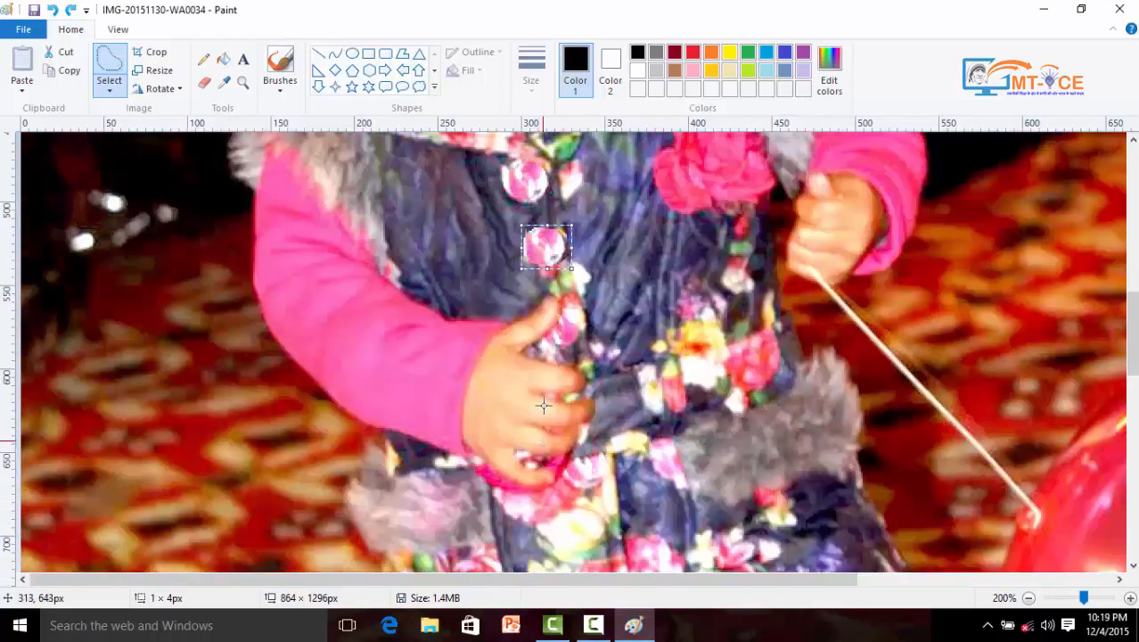
left_click_drag(545, 253, 599, 499)
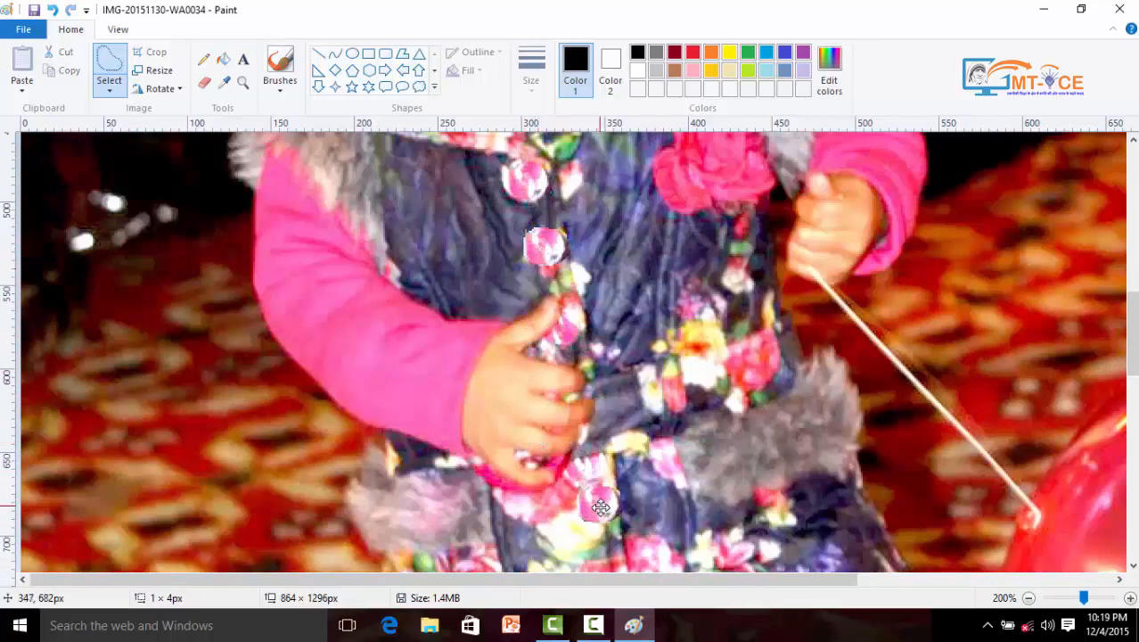
scroll(598, 499, "down", 4)
left_click_drag(597, 305, 629, 444)
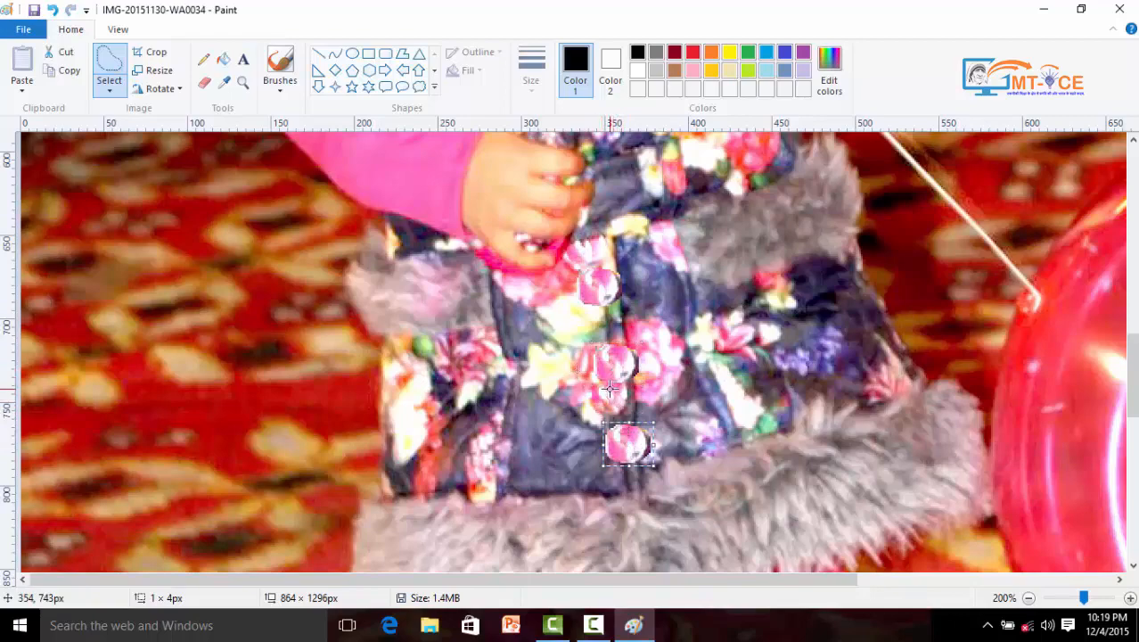
scroll(609, 386, "up", 4)
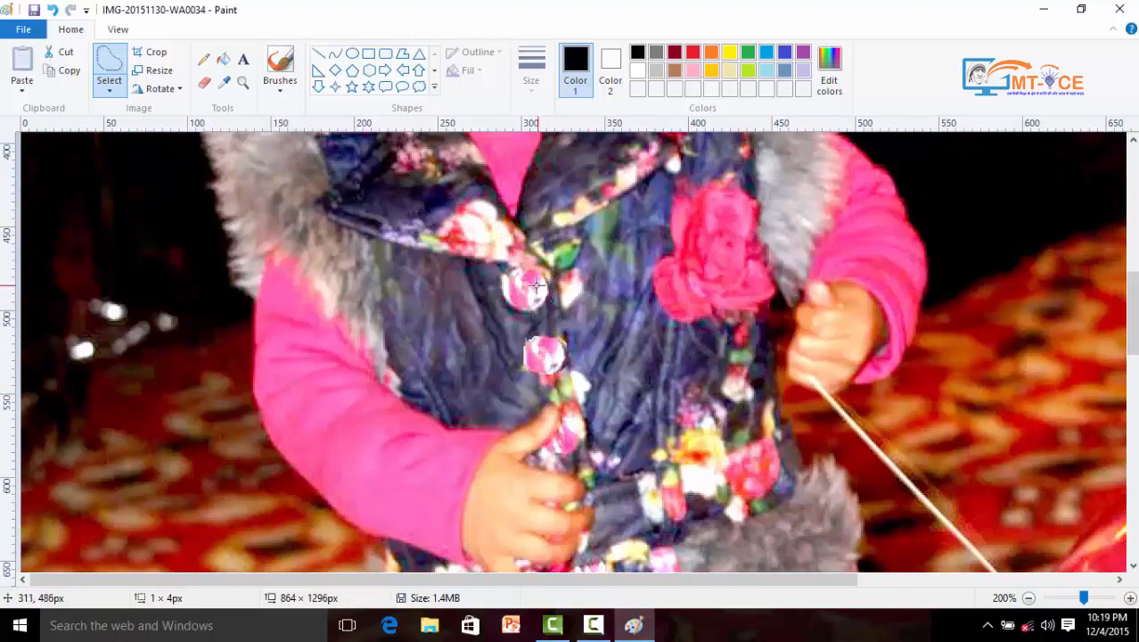
left_click(1066, 602)
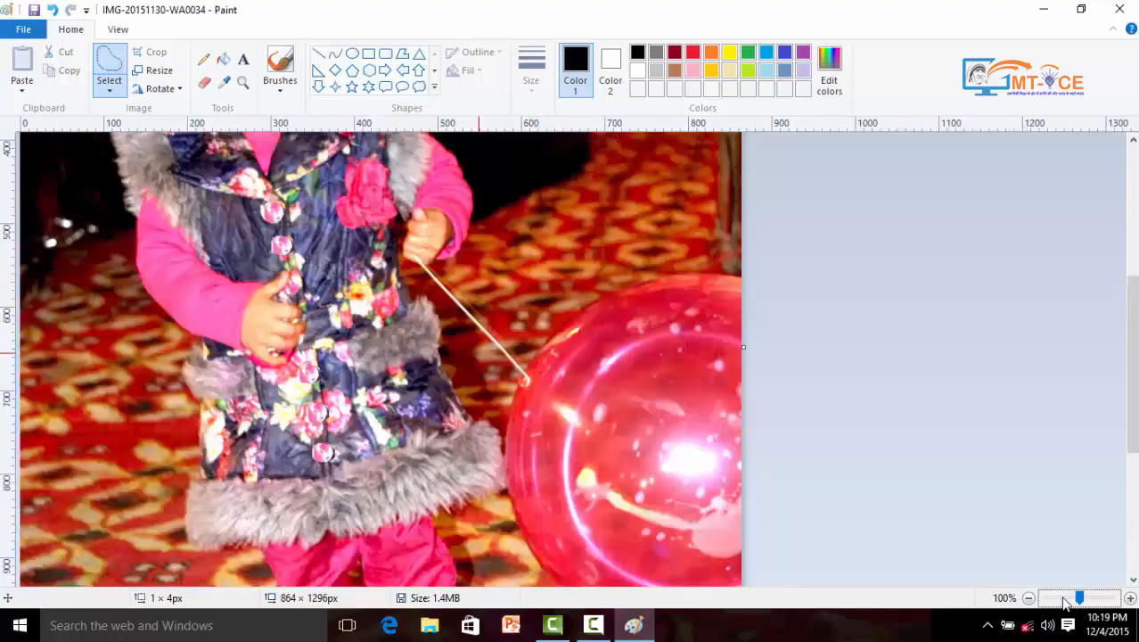
left_click(1061, 602)
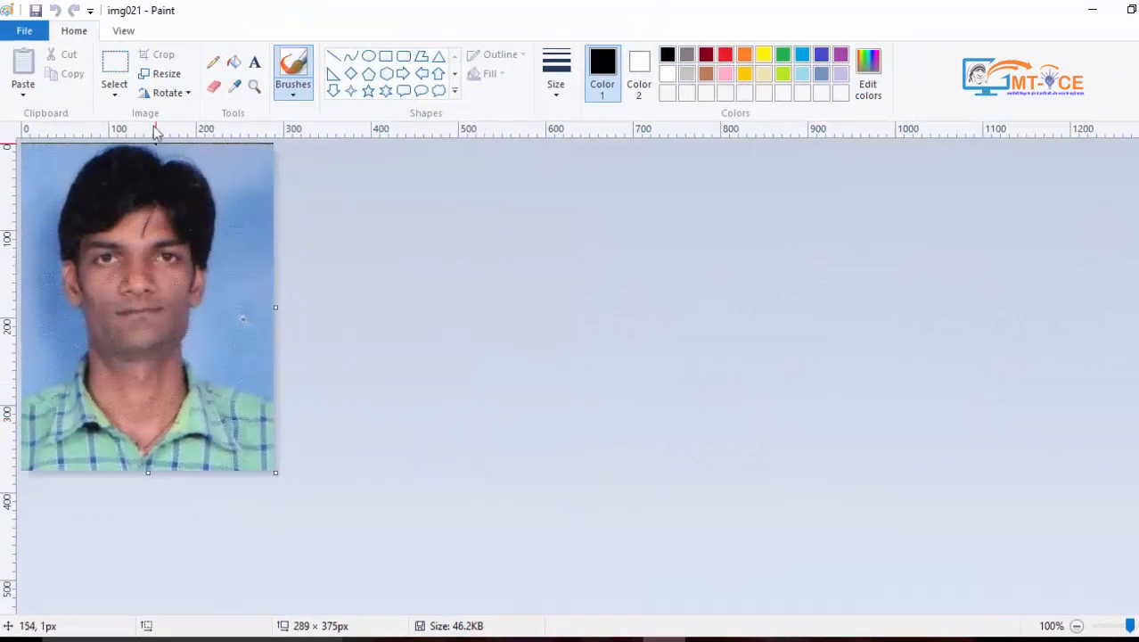
- Resize the portrait photo by pixels to a horizontal size of 200 with the aspect ratio maintained, and save the file
left_click(158, 75)
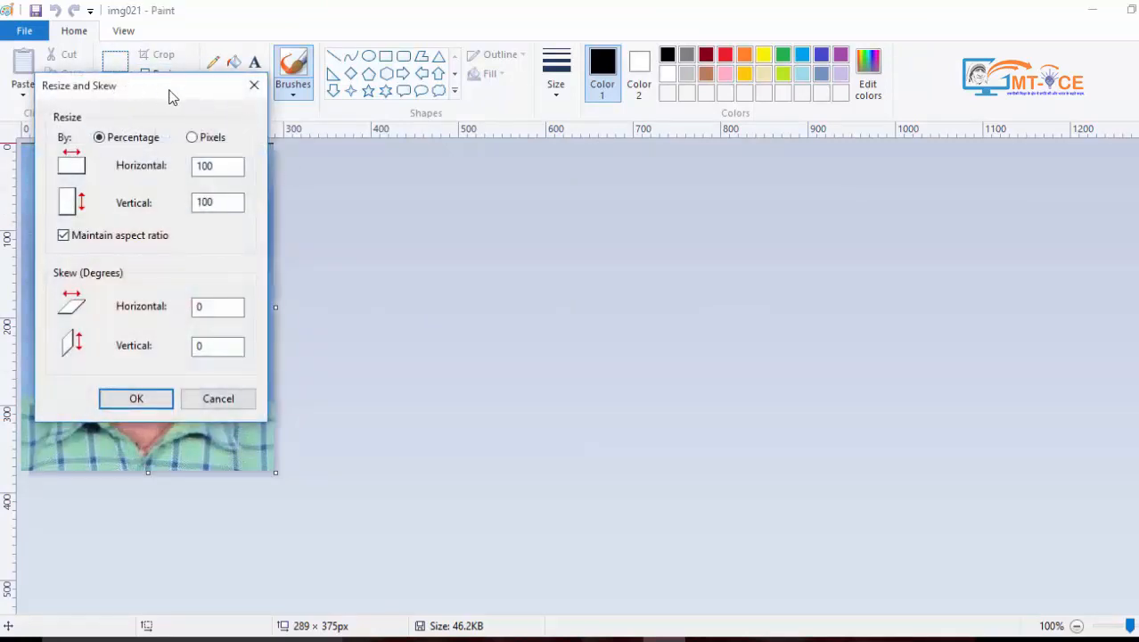
left_click_drag(170, 90, 545, 127)
left_click(604, 180)
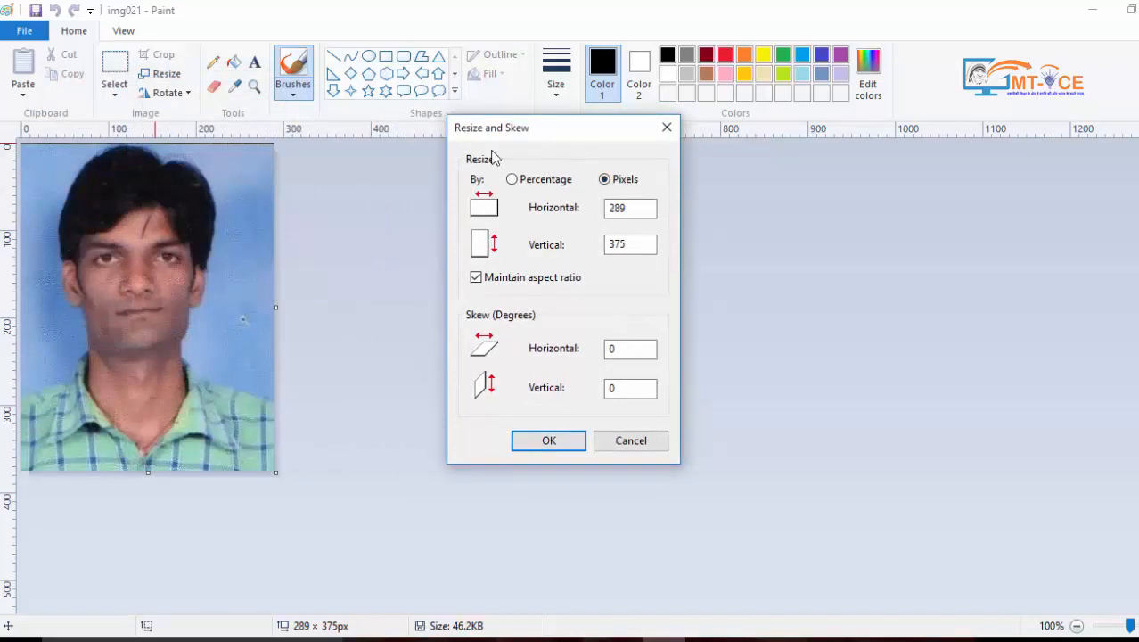
left_click_drag(647, 206, 603, 207)
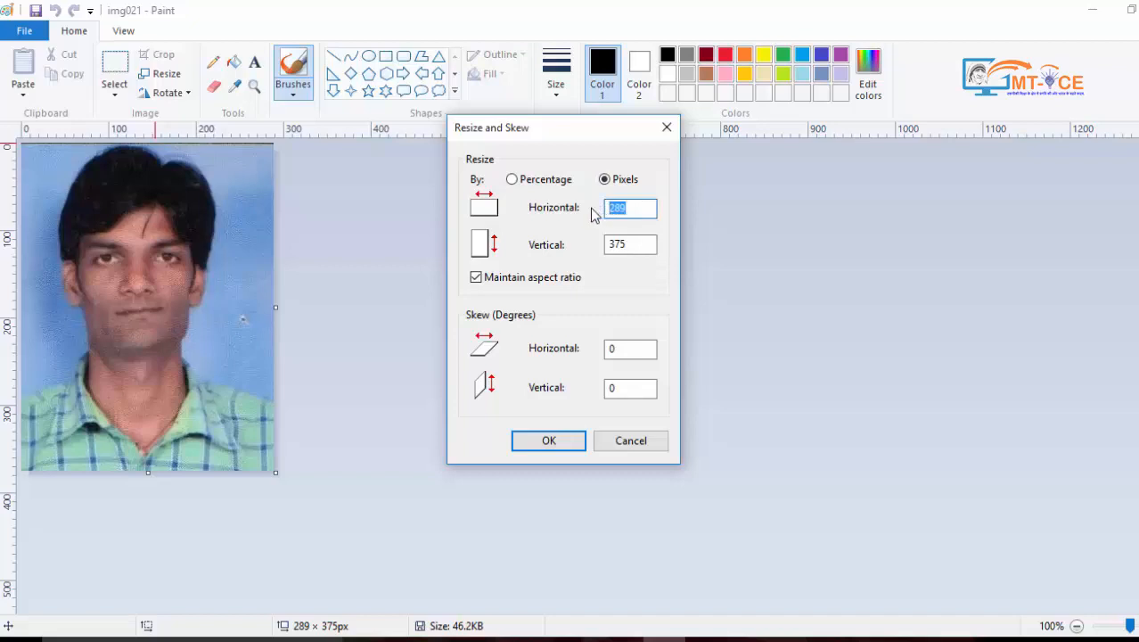
type("200")
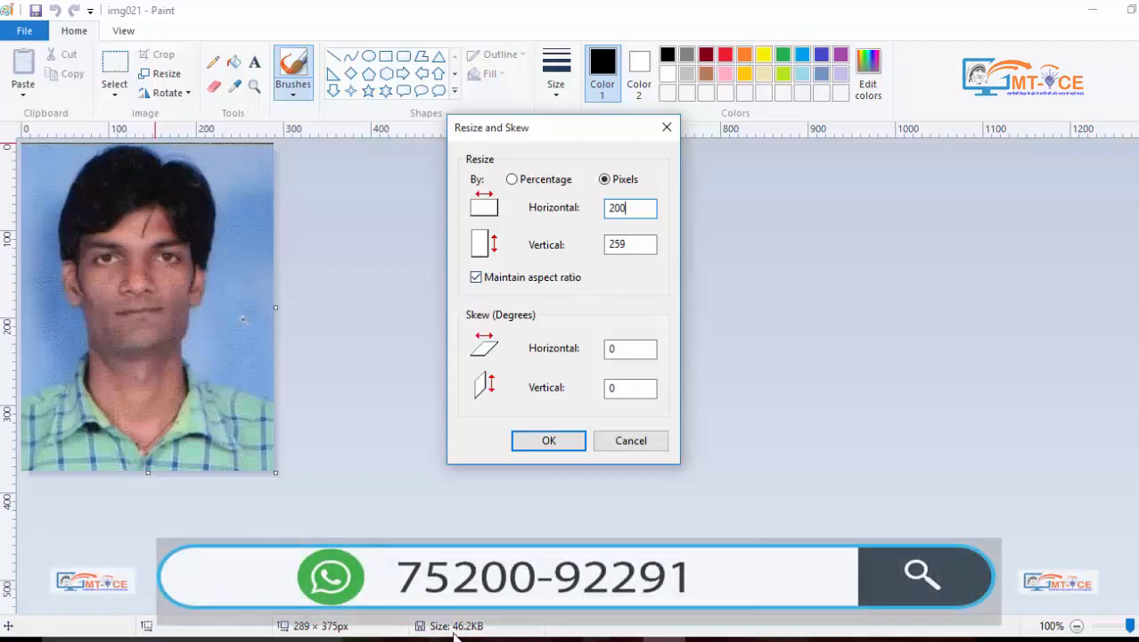
left_click(538, 440)
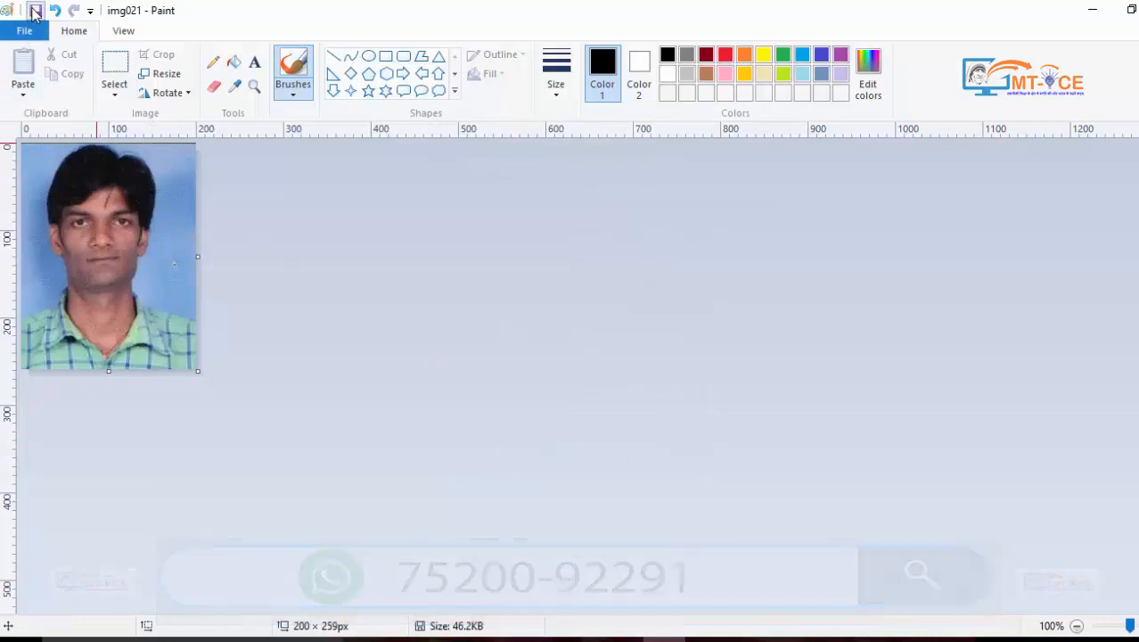
left_click(35, 10)
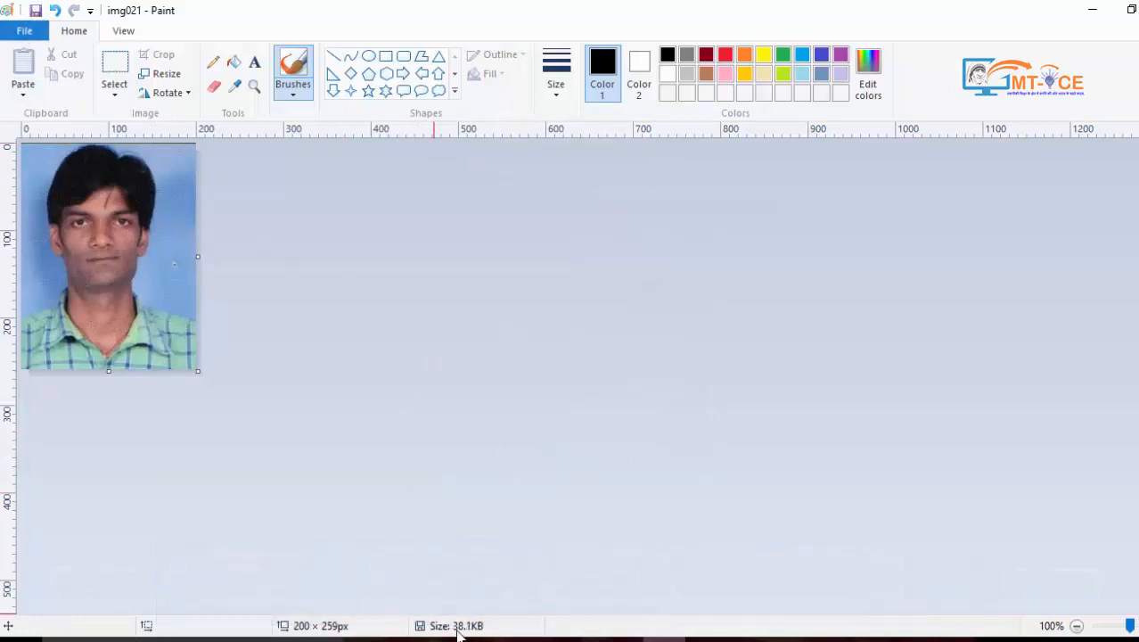